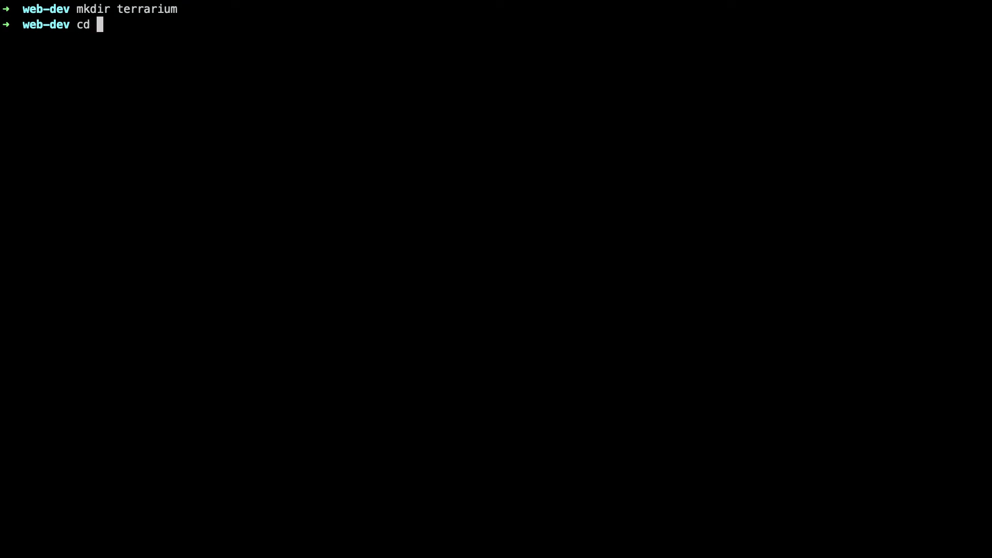
{"action": "type", "text": "ter"}
Move into the new terrarium folder using Tab completion and list it to confirm it is empty
{"action": "key", "text": "Tab"}
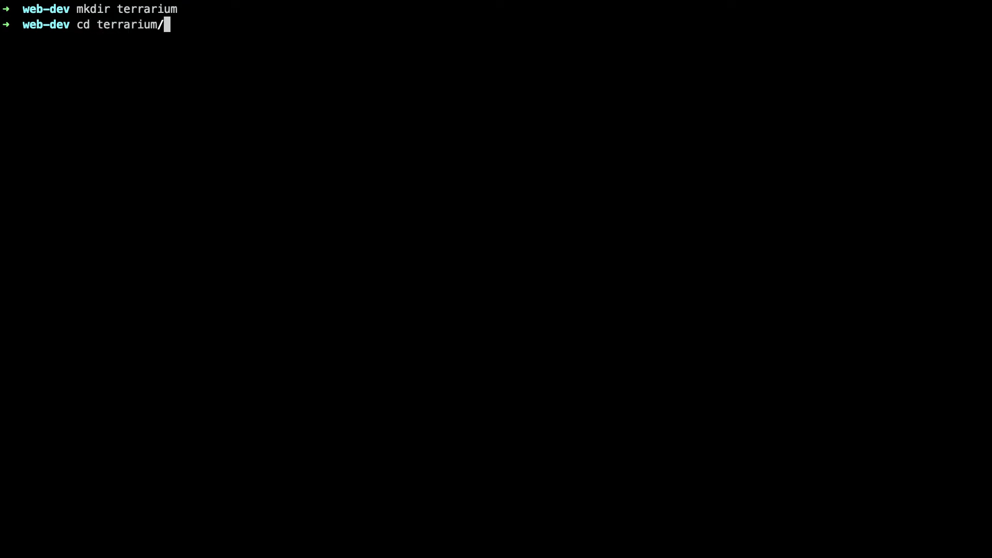
{"action": "key", "text": "Return"}
{"action": "type", "text": "ls"}
{"action": "key", "text": "Return"}
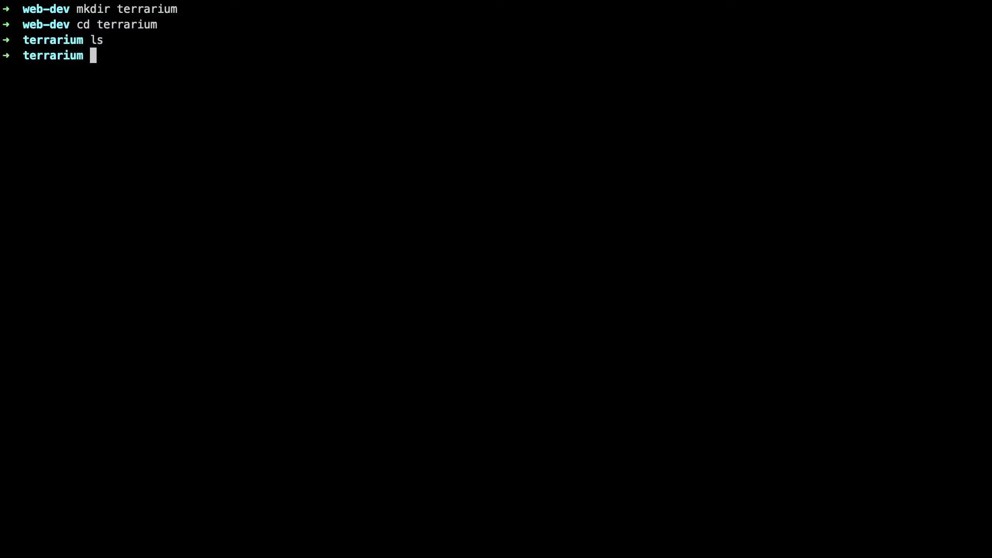
{"action": "type", "text": "touc"}
{"action": "type", "text": "h ind"}
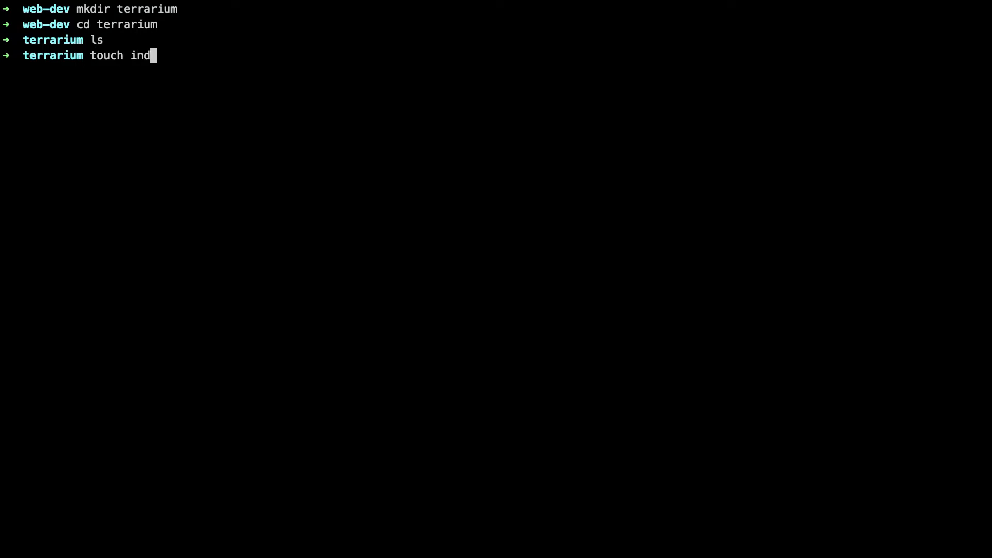
{"action": "type", "text": "ex."}
{"action": "type", "text": "html"}
Create an empty index.html with touch and confirm it appears in the folder listing
{"action": "key", "text": "Return"}
{"action": "type", "text": "l"}
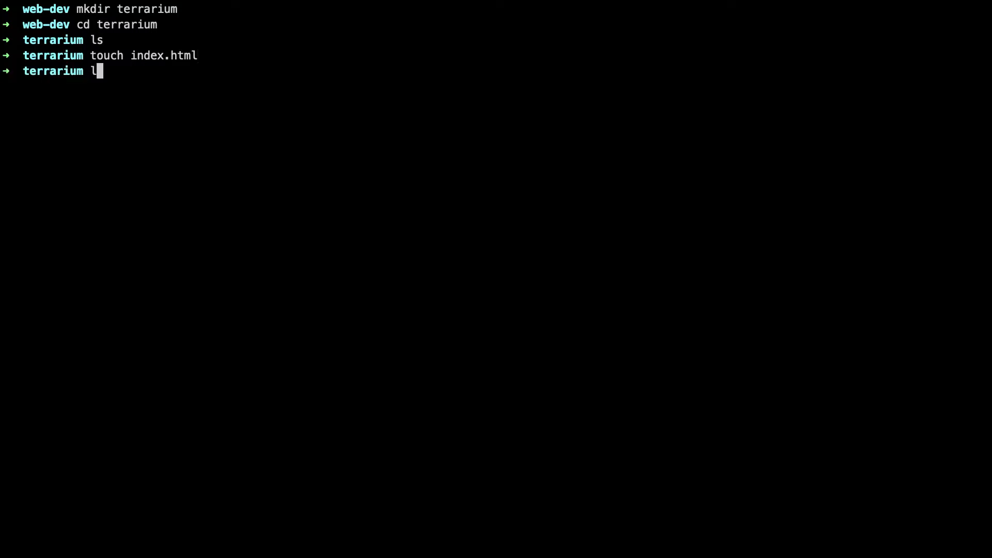
{"action": "type", "text": "s"}
{"action": "key", "text": "Return"}
{"action": "type", "text": "code ."}
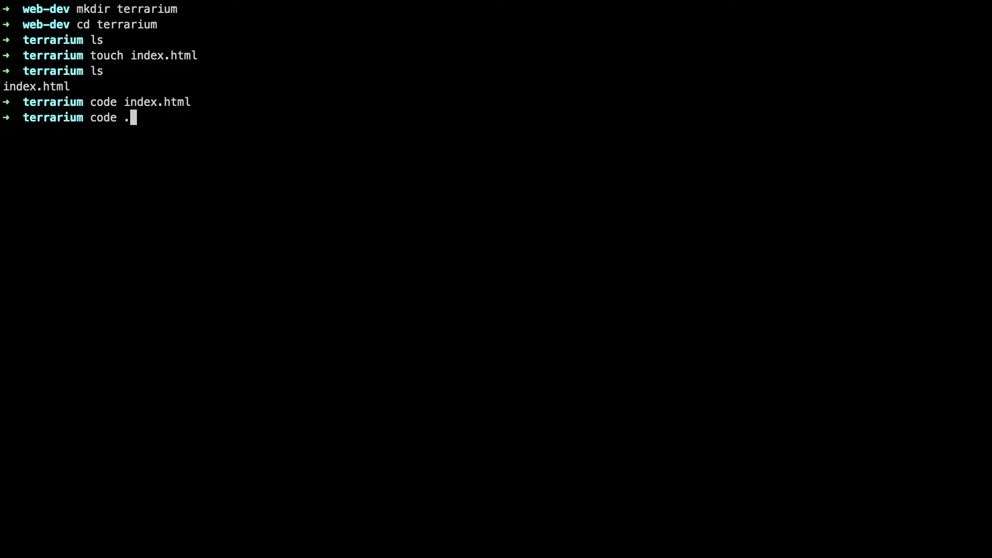
Open the terrarium folder in VS Code and leave a blank line inside the html element below the DOCTYPE
{"action": "key", "text": "Return"}
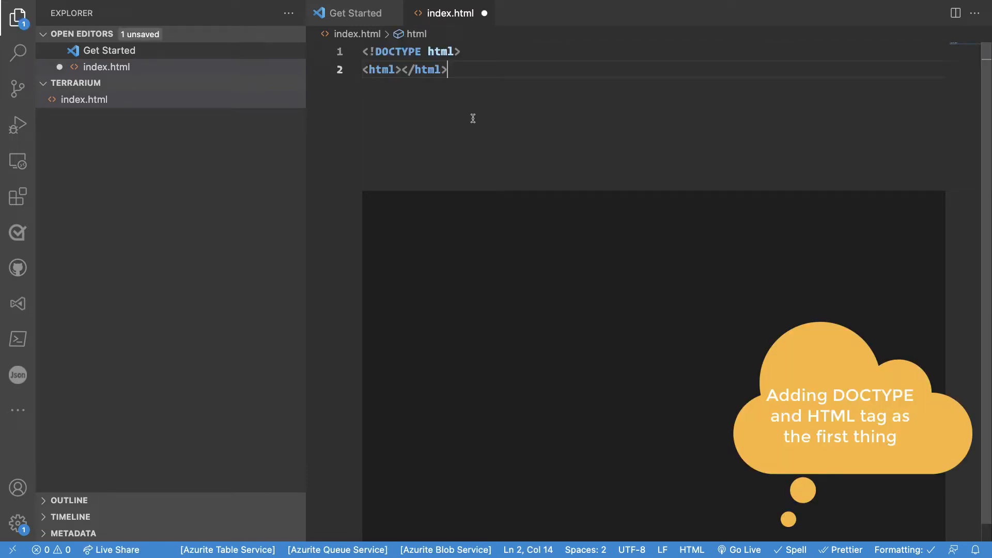
{"action": "double_click", "coordinate": [399, 51]}
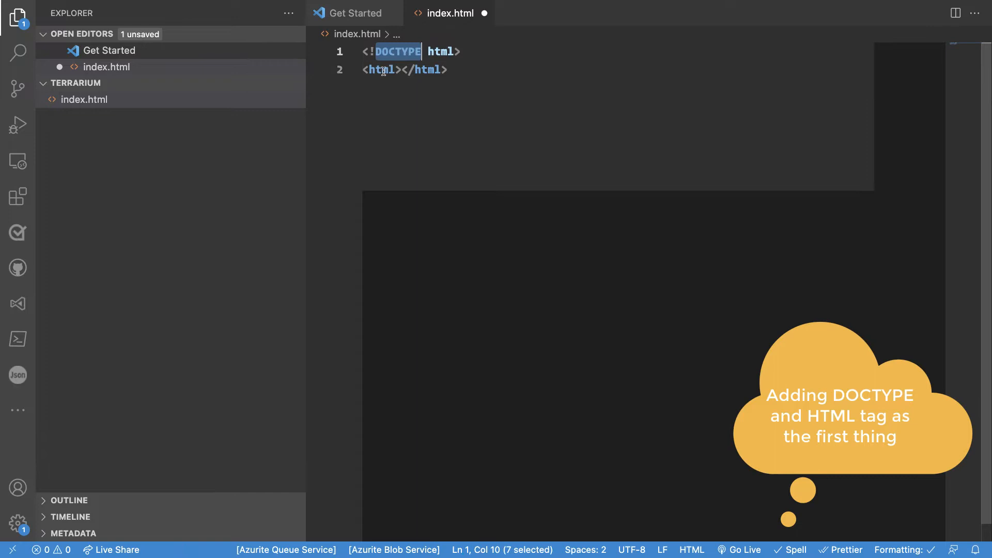
{"action": "double_click", "coordinate": [383, 70]}
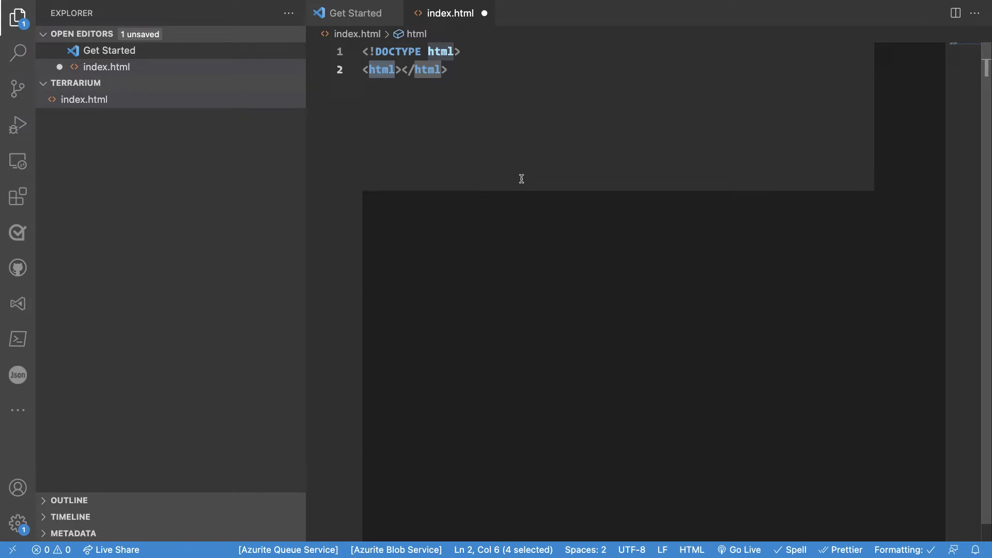
{"action": "key", "text": "Right"}
{"action": "key", "text": "Right"}
{"action": "key", "text": "Return"}
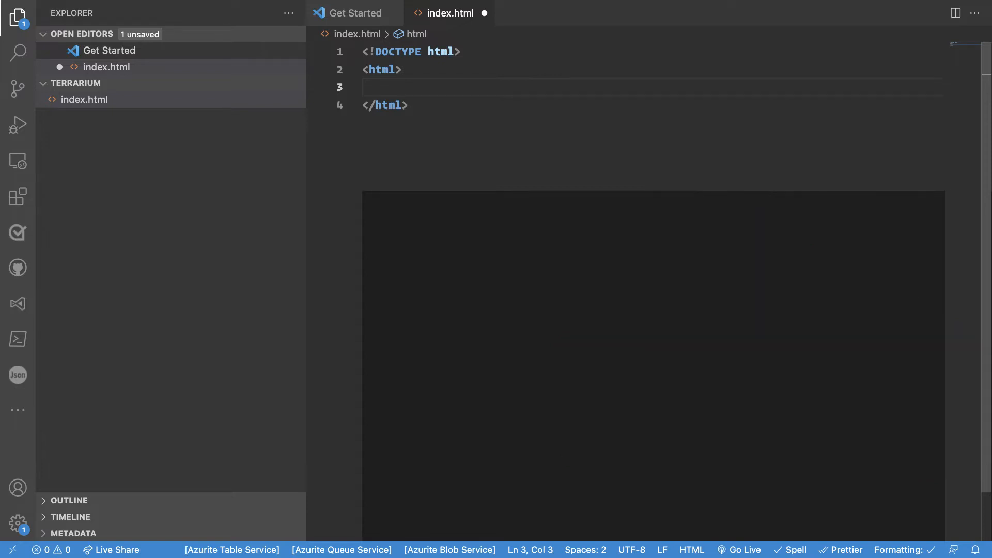
Insert and save a head block titled Welcome to my Virtual Terrarium with its meta tags
{"action": "type", "text": "<head>   <title>Welcome to my Virtual Terrarium</title>   <meta charset=\"utf-8\" />   <meta http-equiv=\"X-UA-Compatible\" content=\"IE=edge\" />   <meta name=\"viewport\" content=\"width=device-width, initial-scale=1\" /> </head>"}
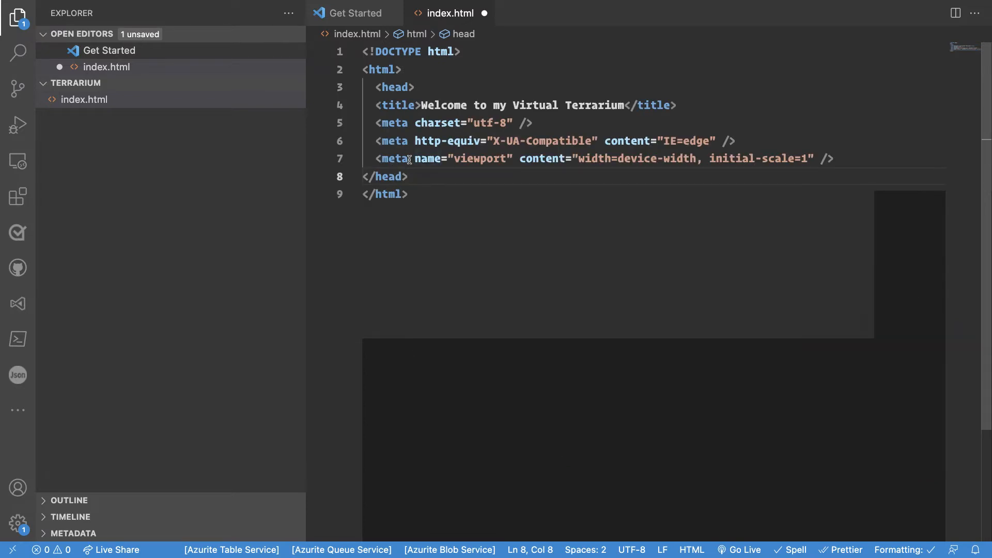
{"action": "key", "text": "ctrl+s"}
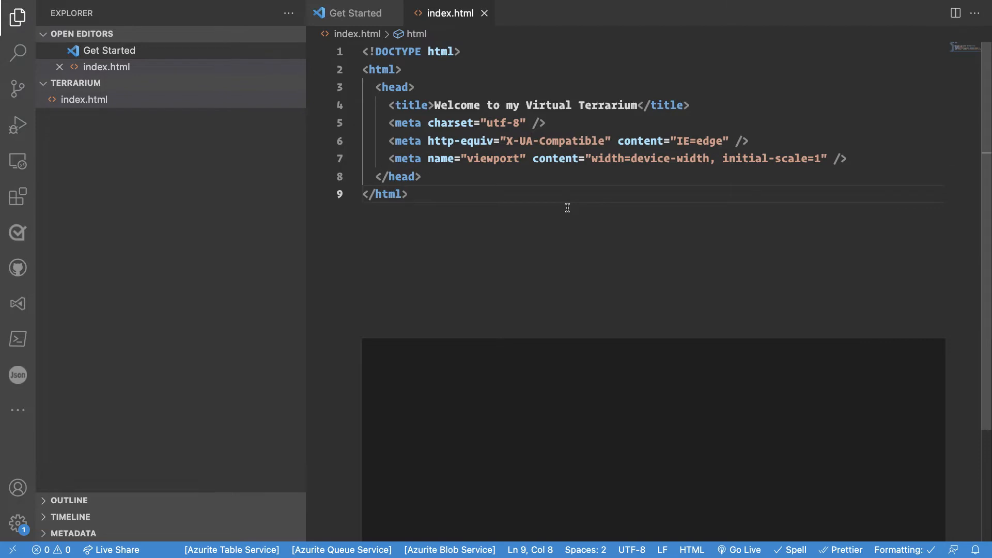
{"action": "double_click", "coordinate": [416, 106]}
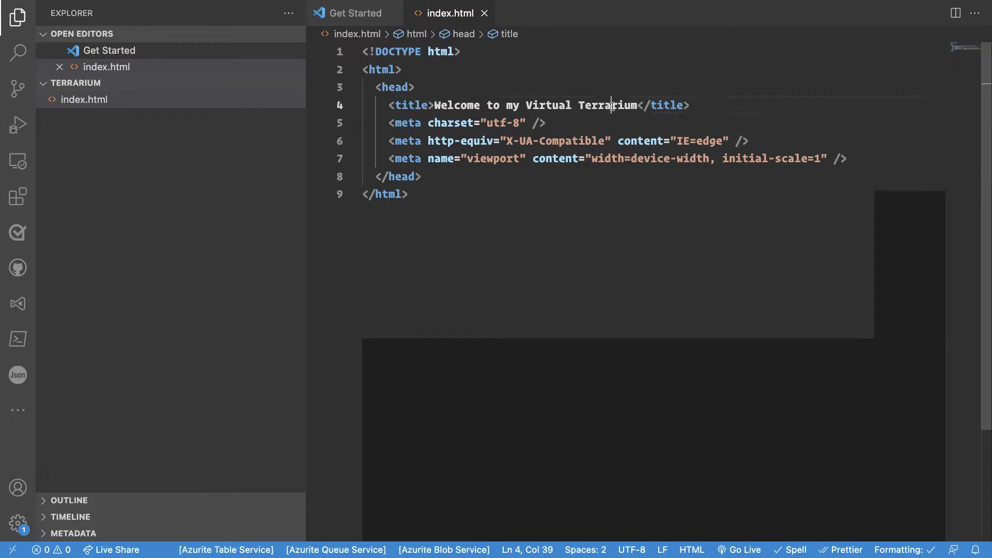
{"action": "left_click_drag", "start_coordinate": [637, 105], "coordinate": [419, 106]}
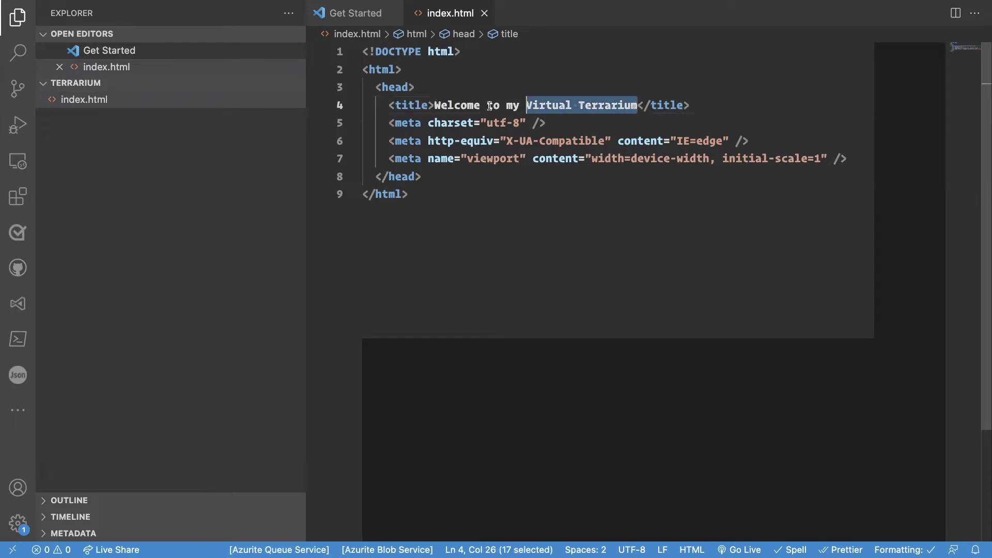
{"action": "double_click", "coordinate": [407, 141]}
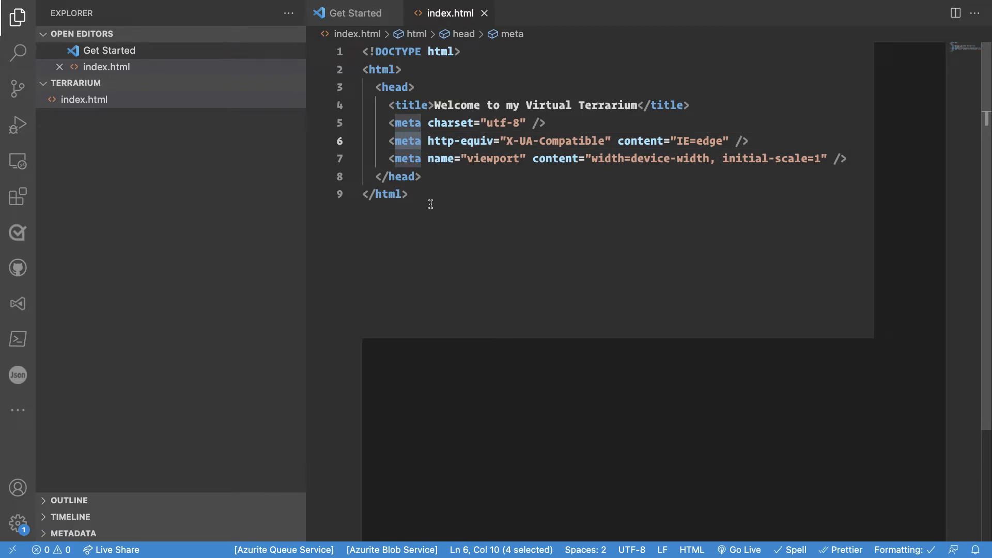
Review the viewport meta tag's device-width and initial-scale values on line 7
{"action": "left_click", "coordinate": [533, 186]}
{"action": "double_click", "coordinate": [487, 162]}
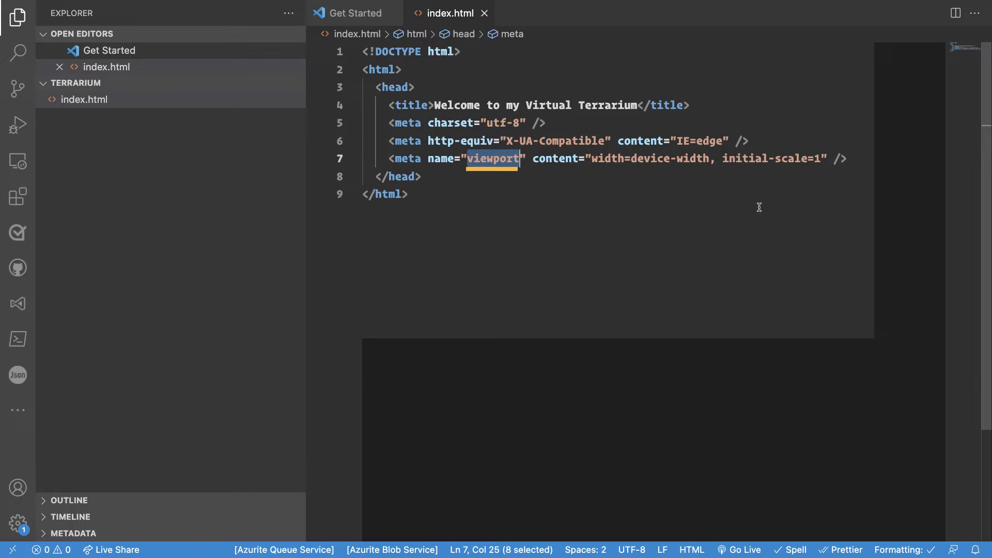
{"action": "left_click", "coordinate": [669, 158]}
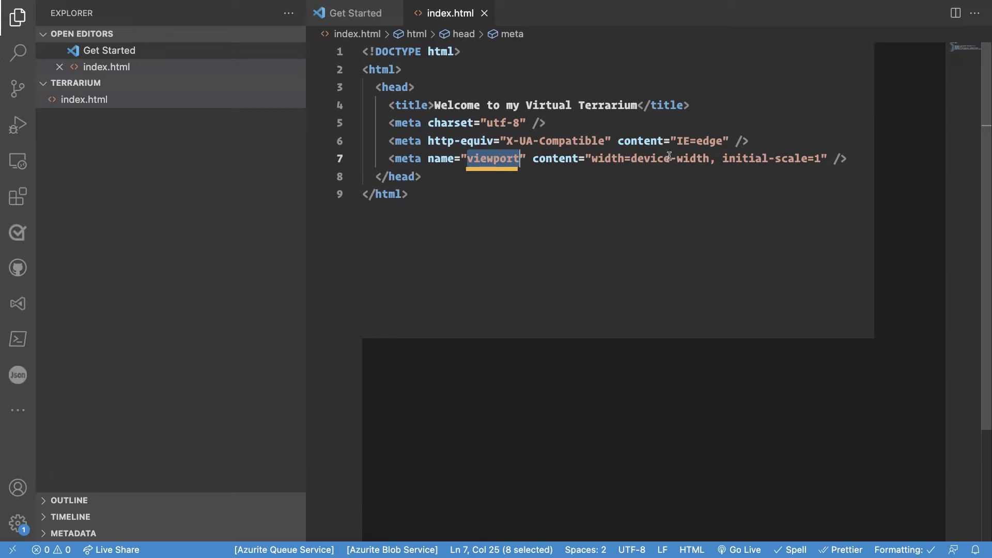
{"action": "left_click", "coordinate": [788, 159]}
{"action": "left_click", "coordinate": [530, 201]}
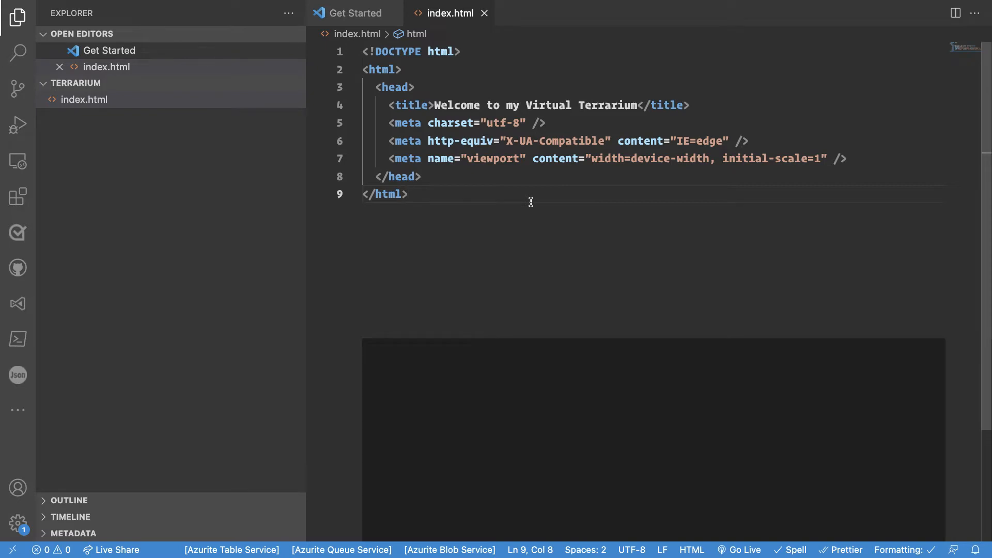
{"action": "type", "text": "<body></body>"}
Add a body element with placeholder text 'this is shown' and save index.html
{"action": "left_click", "coordinate": [414, 194]}
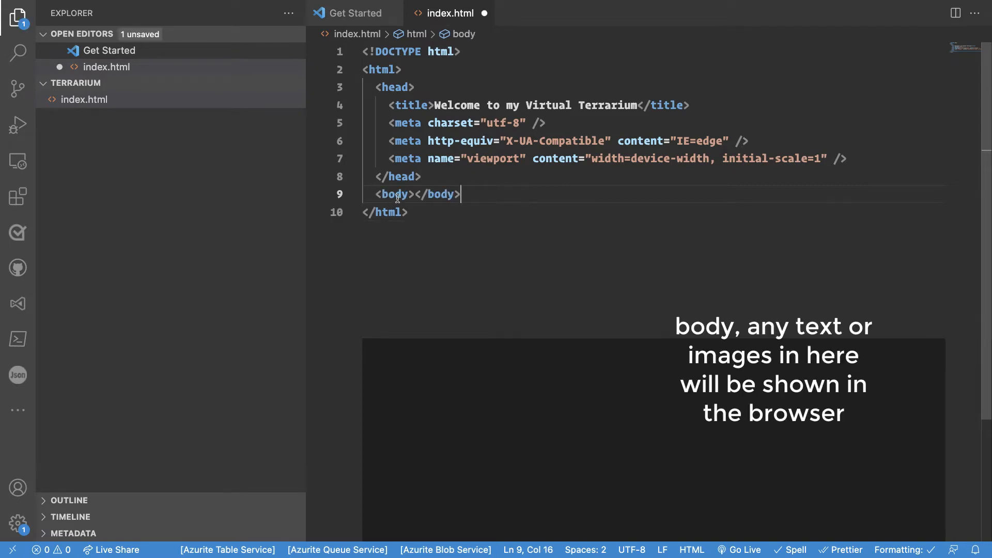
{"action": "key", "text": "Return"}
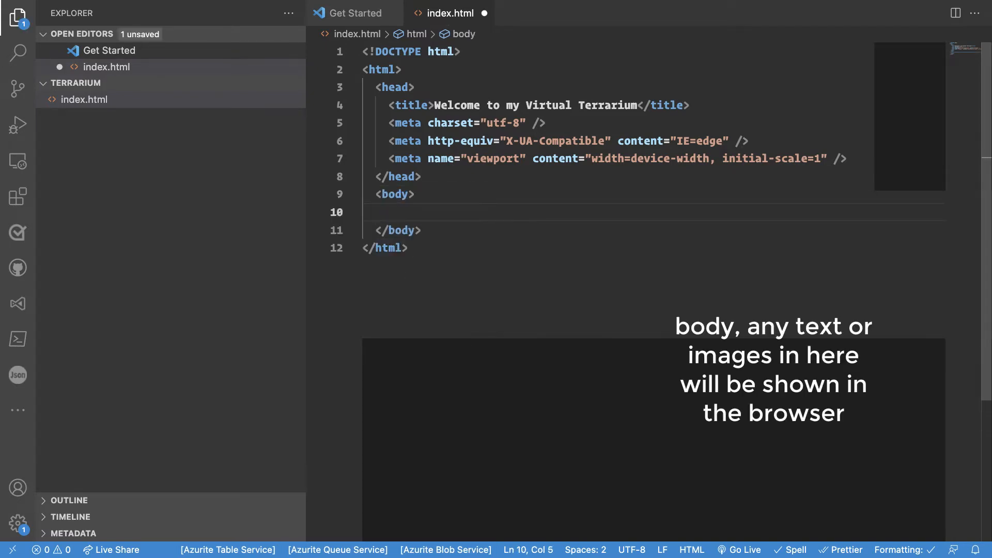
{"action": "key", "text": "ctrl+s"}
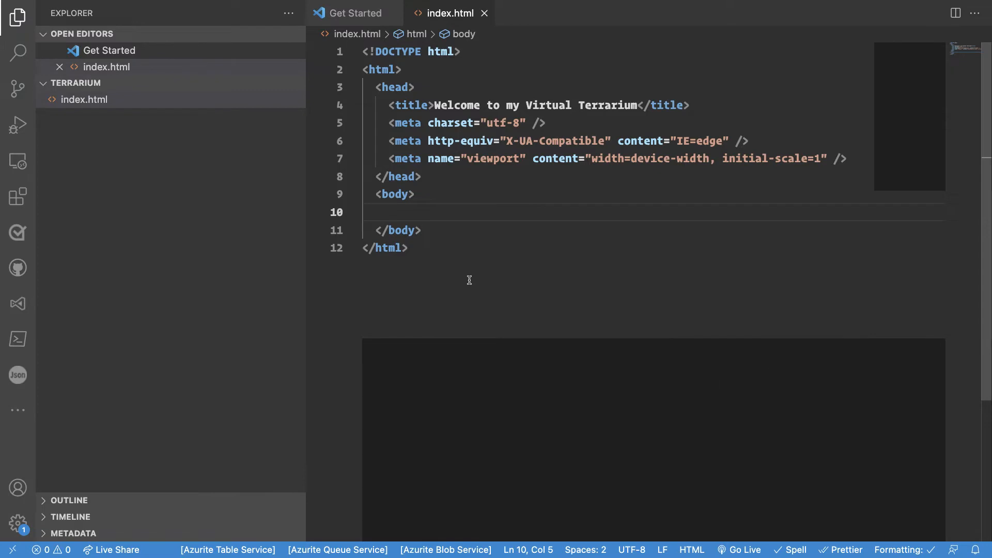
{"action": "type", "text": "this is shown"}
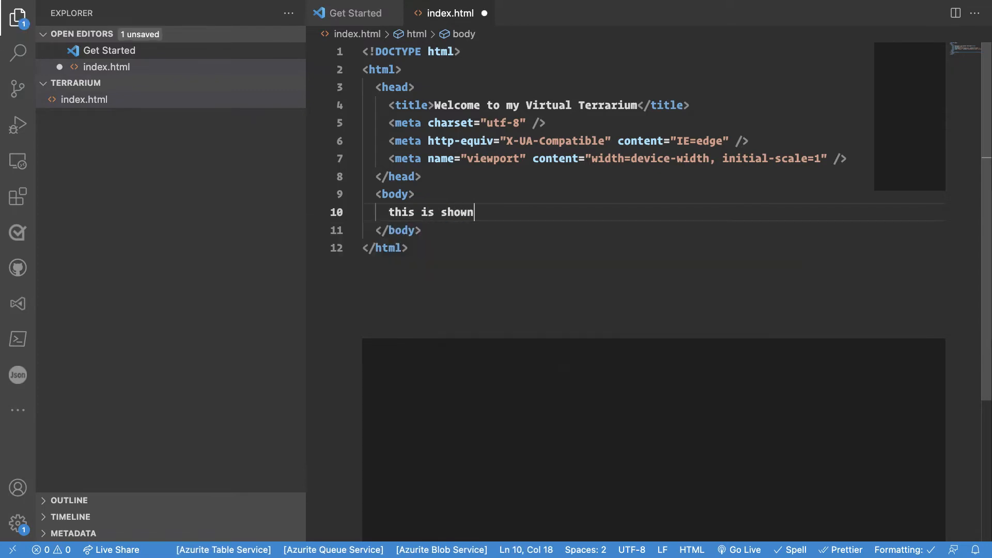
{"action": "key", "text": "ctrl+s"}
Select the whole placeholder line 'this is shown' ready for replacement
{"action": "left_click_drag", "start_coordinate": [477, 212], "coordinate": [386, 213]}
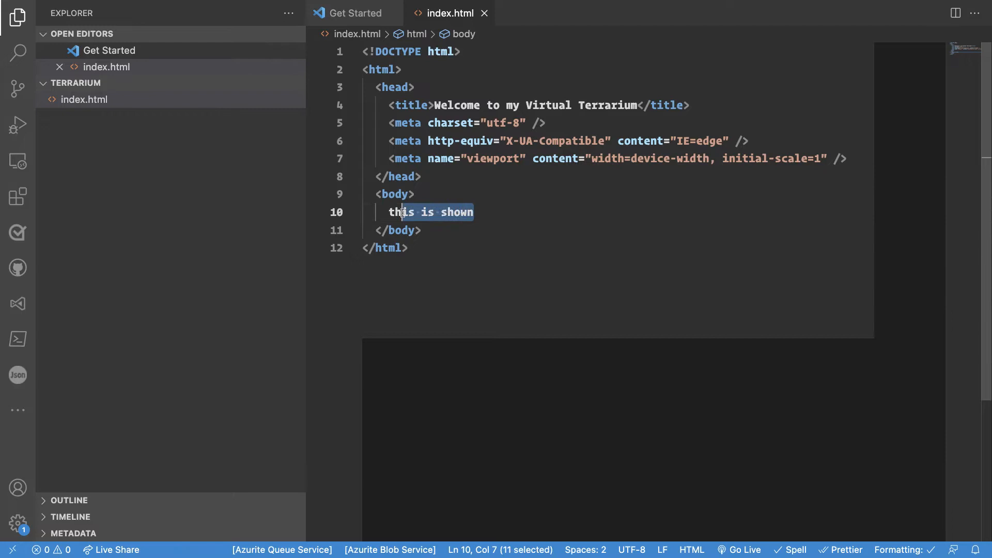
{"action": "left_click", "coordinate": [454, 230]}
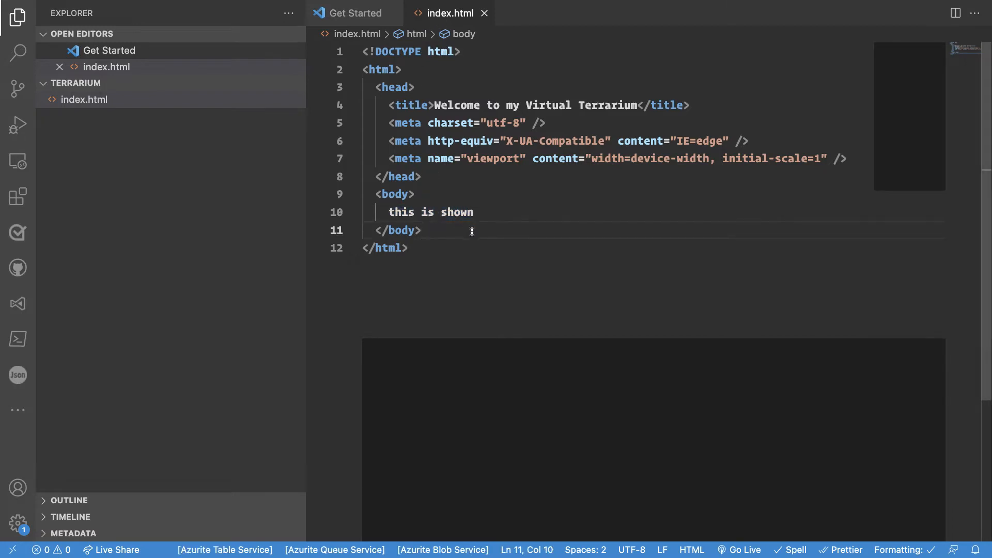
{"action": "double_click", "coordinate": [395, 212]}
{"action": "left_click_drag", "start_coordinate": [415, 212], "coordinate": [474, 212]}
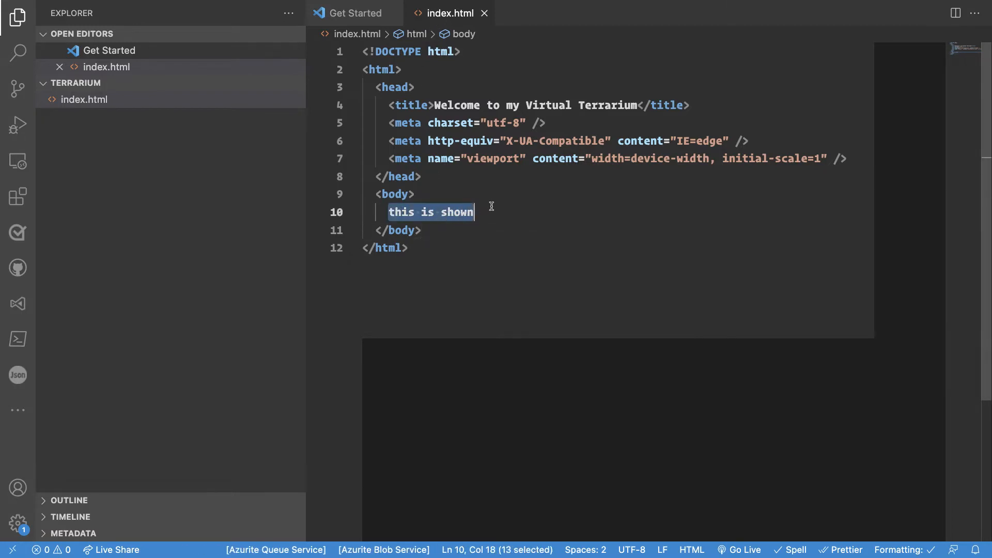
Replace the placeholder with the plant markup, indent it inside body and save
{"action": "key", "text": "BackSpace"}
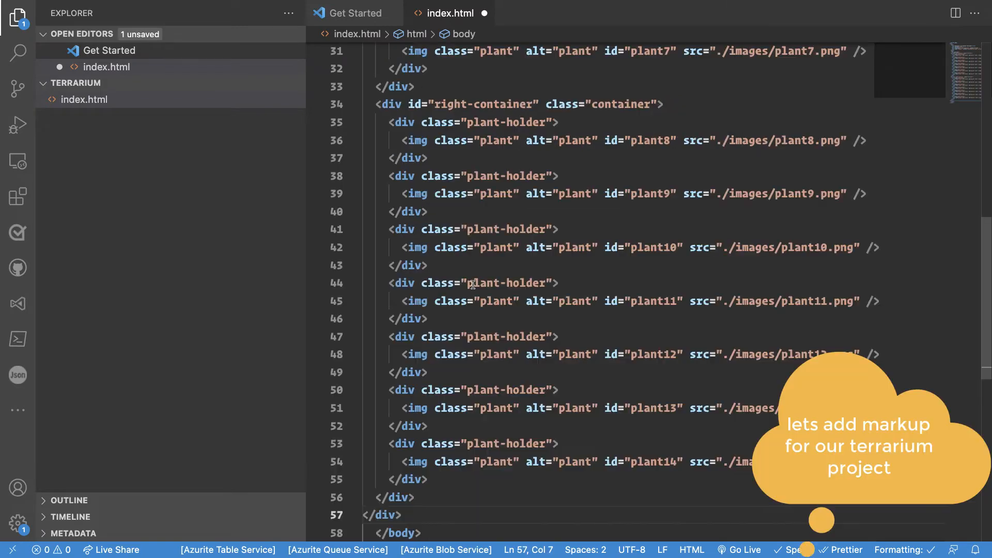
{"action": "mouse_move", "coordinate": [403, 515]}
{"action": "left_mouse_down"}
{"action": "mouse_move", "coordinate": [366, 428]}
{"action": "mouse_move", "coordinate": [375, 230]}
{"action": "left_mouse_up"}
{"action": "key", "text": "Tab"}
{"action": "left_click", "coordinate": [526, 333]}
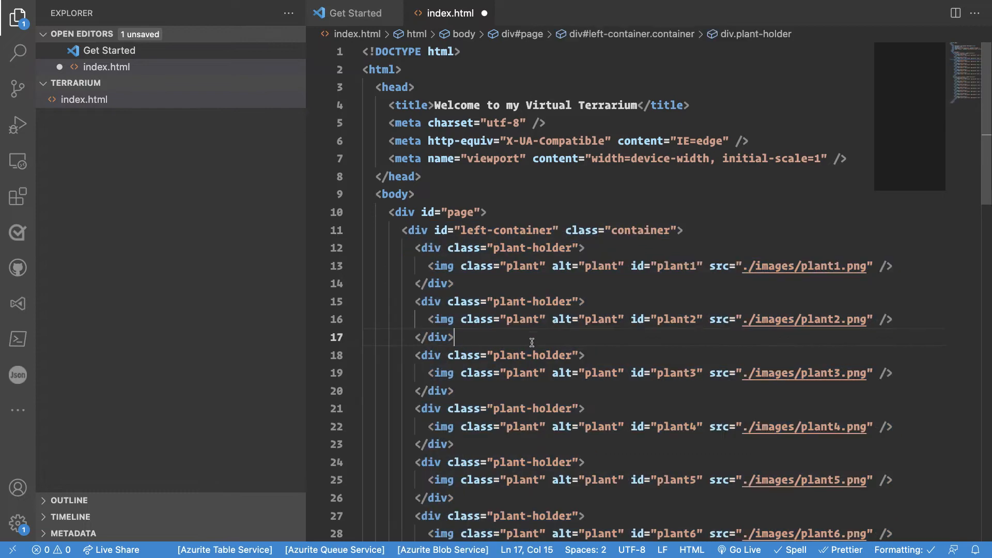
{"action": "key", "text": "ctrl+s"}
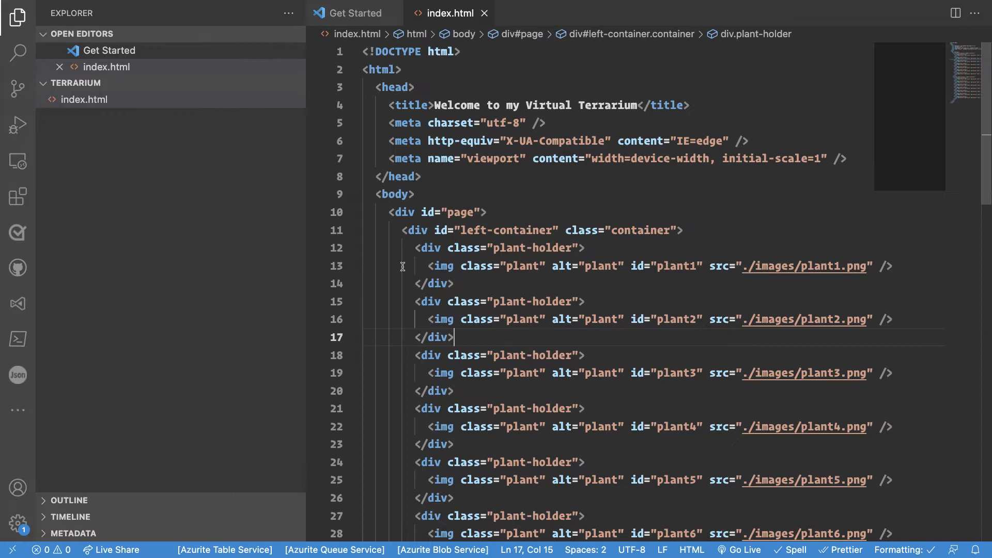
Fold and unfold the left-container and right-container blocks to review their ids and the plant1 path
{"action": "left_click", "coordinate": [354, 230]}
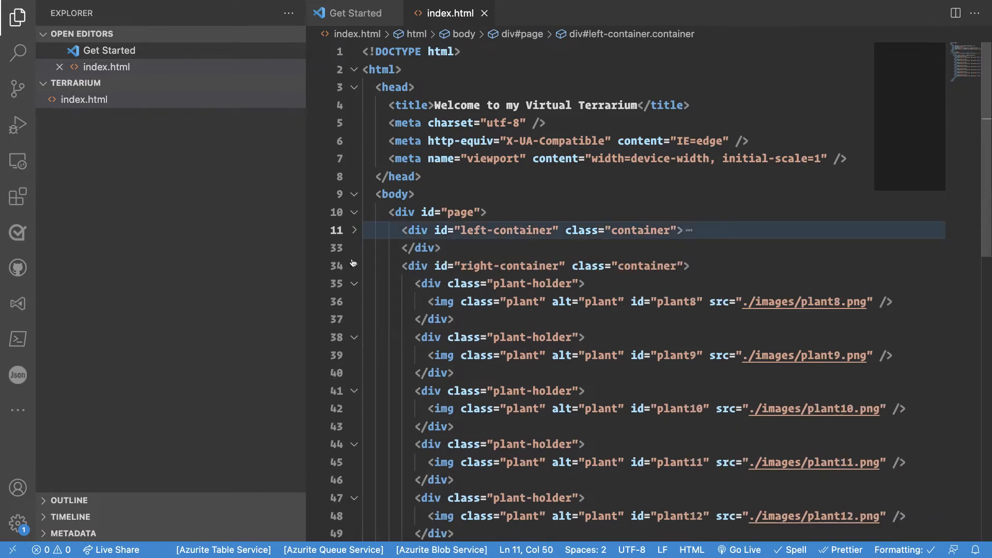
{"action": "left_click", "coordinate": [354, 266]}
{"action": "left_click", "coordinate": [465, 319]}
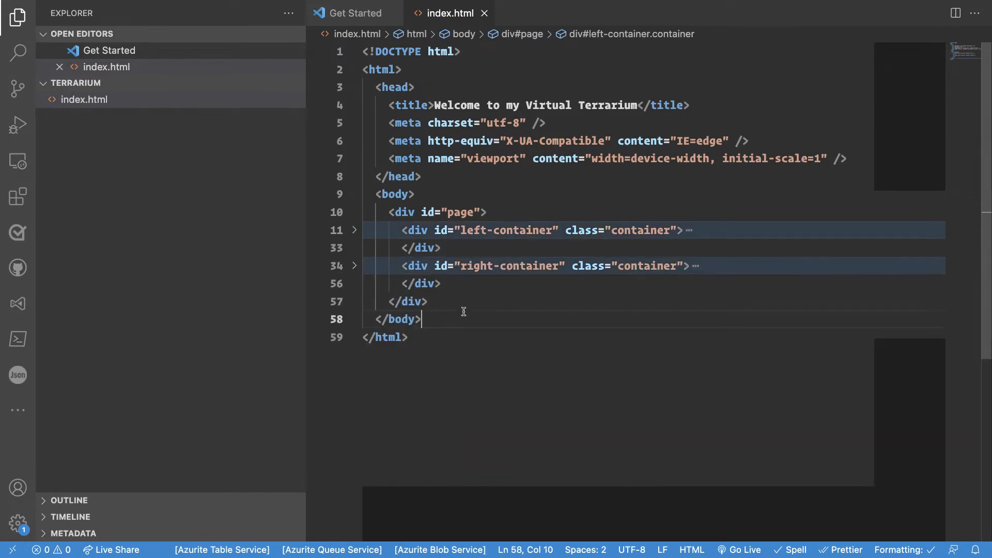
{"action": "double_click", "coordinate": [473, 230]}
{"action": "double_click", "coordinate": [478, 266]}
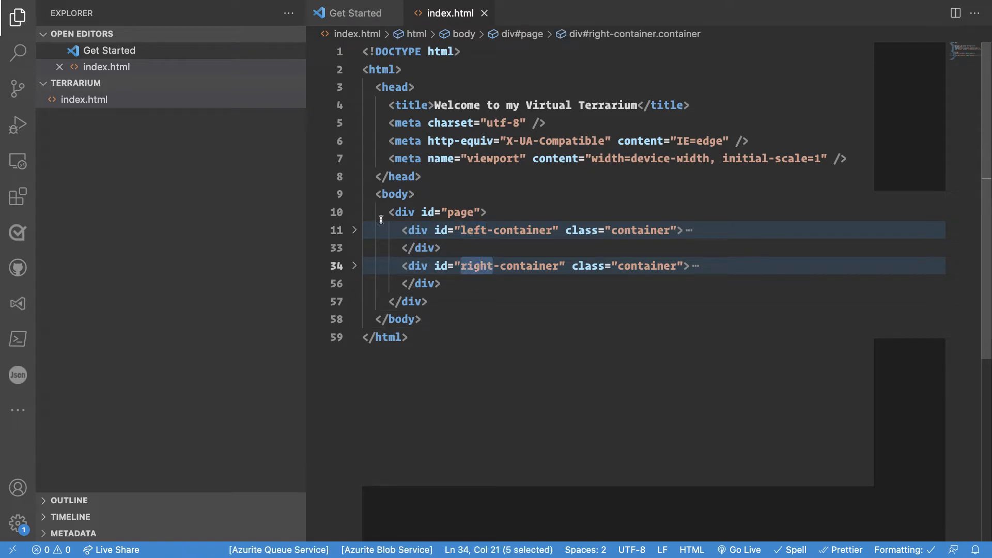
{"action": "left_click", "coordinate": [354, 230]}
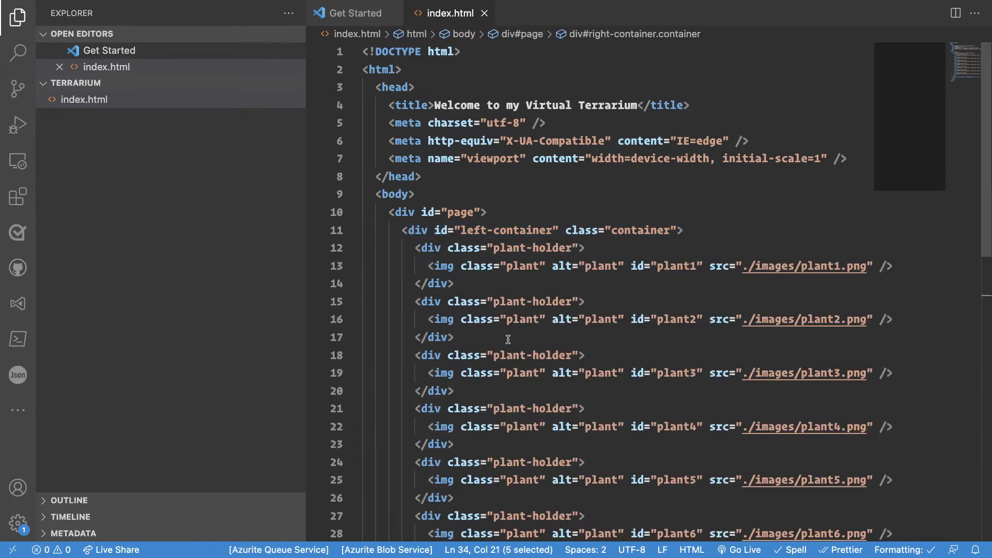
{"action": "scroll", "coordinate": [508, 338], "scroll_direction": "down", "scroll_amount": 2}
{"action": "scroll", "coordinate": [508, 339], "scroll_direction": "down", "scroll_amount": 1}
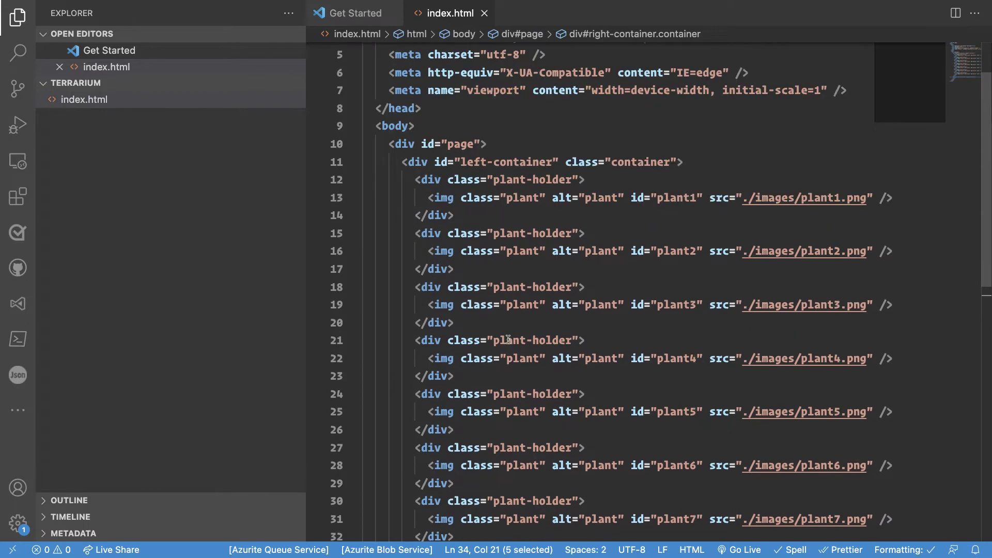
{"action": "left_click", "coordinate": [610, 198]}
{"action": "scroll", "coordinate": [613, 201], "scroll_direction": "down", "scroll_amount": 3}
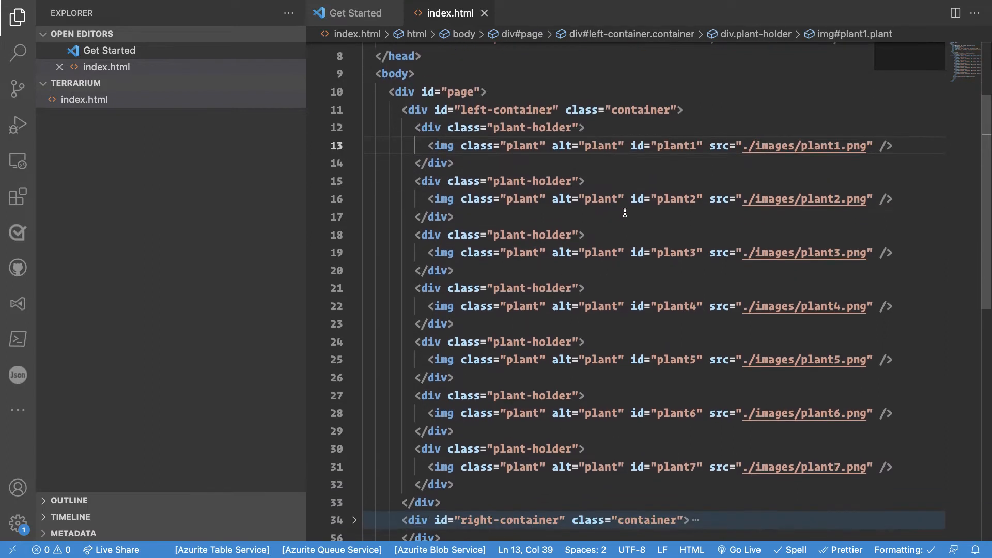
{"action": "left_click", "coordinate": [770, 145]}
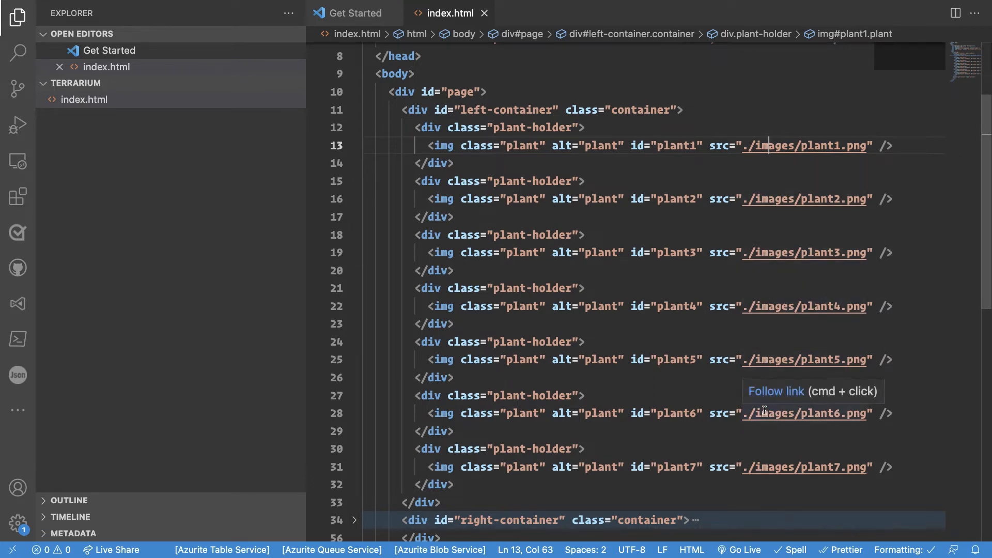
{"action": "scroll", "coordinate": [764, 413], "scroll_direction": "down", "scroll_amount": 5}
{"action": "left_click", "coordinate": [353, 287]}
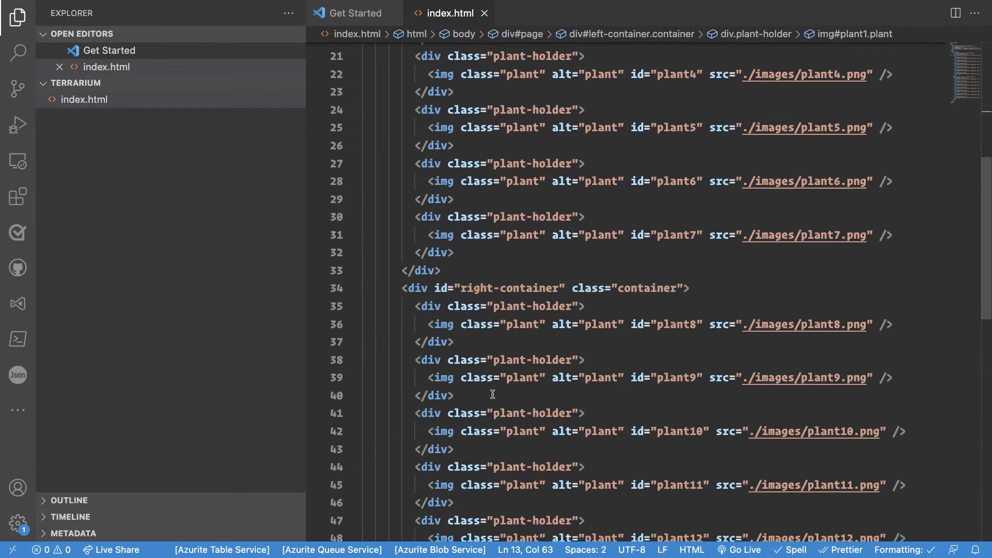
{"action": "scroll", "coordinate": [492, 395], "scroll_direction": "down", "scroll_amount": 3}
{"action": "scroll", "coordinate": [492, 394], "scroll_direction": "down", "scroll_amount": 2}
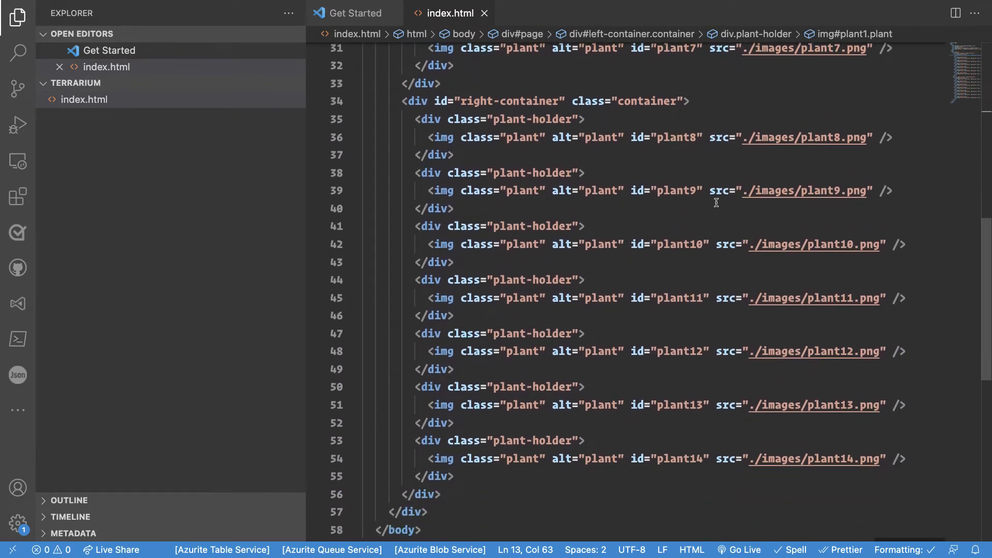
{"action": "scroll", "coordinate": [663, 344], "scroll_direction": "up", "scroll_amount": 1}
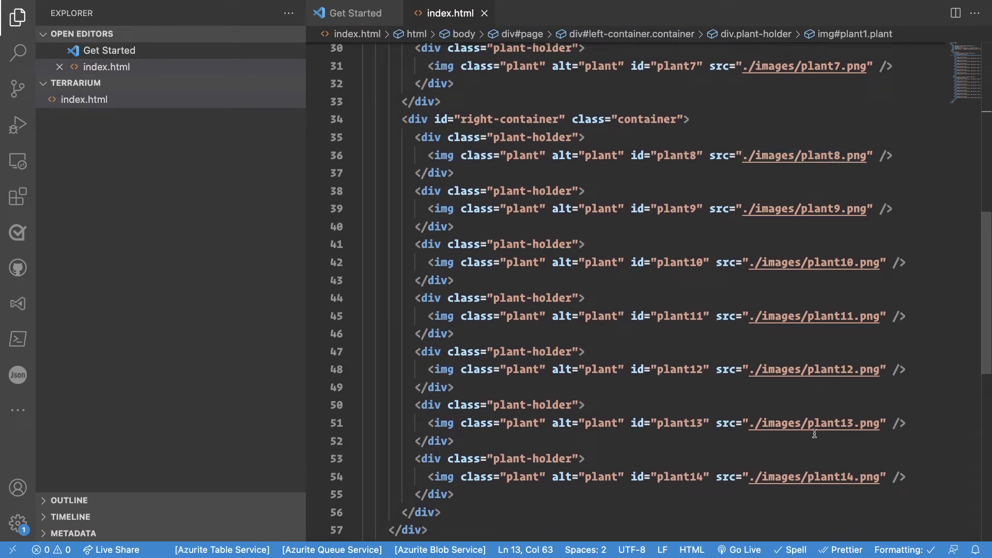
{"action": "scroll", "coordinate": [689, 437], "scroll_direction": "up", "scroll_amount": 10}
{"action": "scroll", "coordinate": [542, 357], "scroll_direction": "up", "scroll_amount": 10}
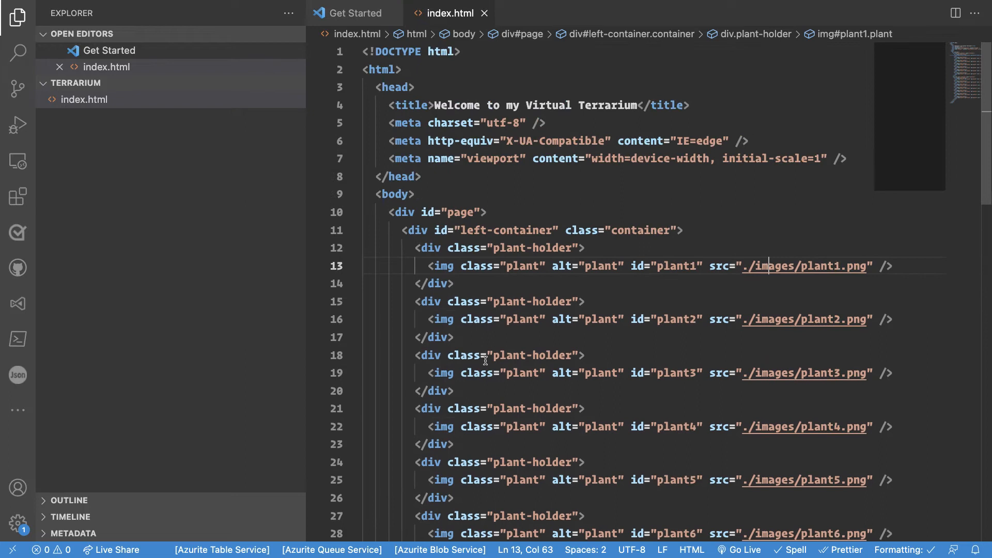
Highlight the ./images folder in the plant1 image source to point out the local images path
{"action": "left_click", "coordinate": [727, 290]}
{"action": "left_click", "coordinate": [452, 266]}
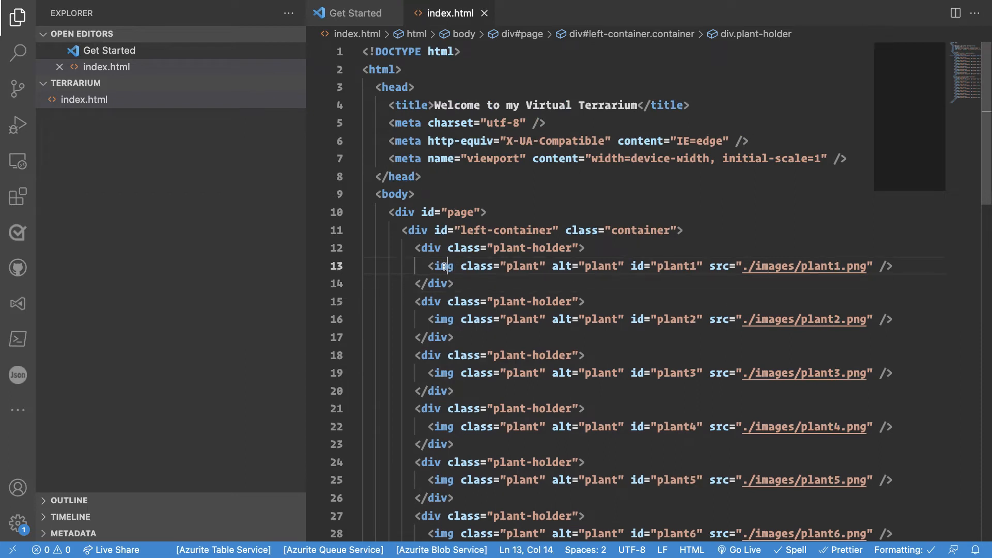
{"action": "double_click", "coordinate": [773, 266]}
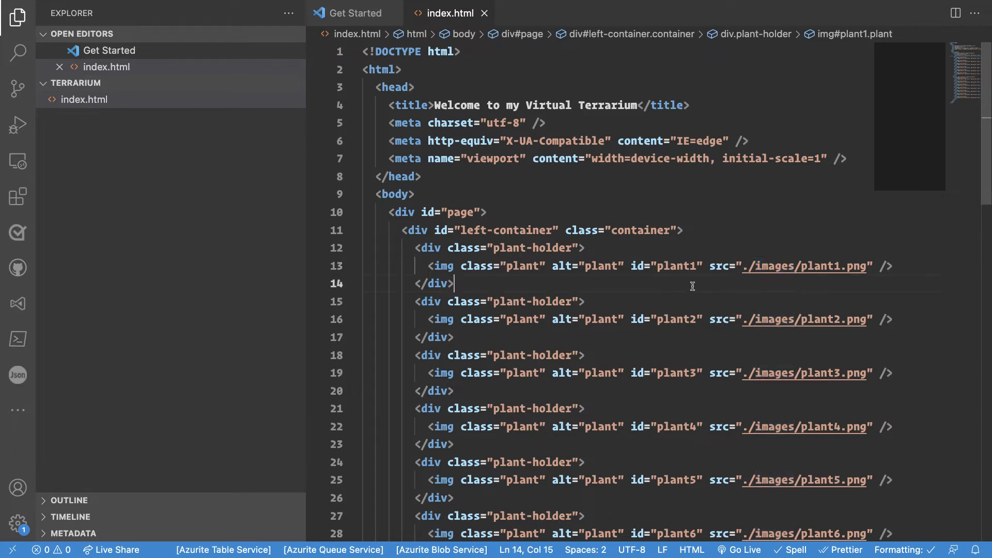
{"action": "left_click", "coordinate": [453, 284]}
{"action": "left_click", "coordinate": [707, 266]}
{"action": "left_click_drag", "start_coordinate": [708, 266], "coordinate": [868, 266]}
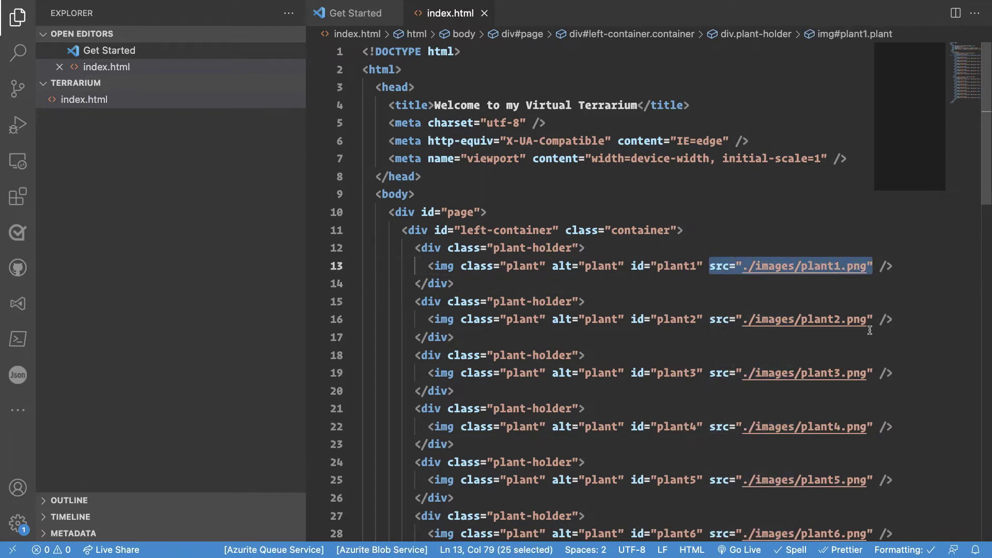
{"action": "double_click", "coordinate": [771, 266]}
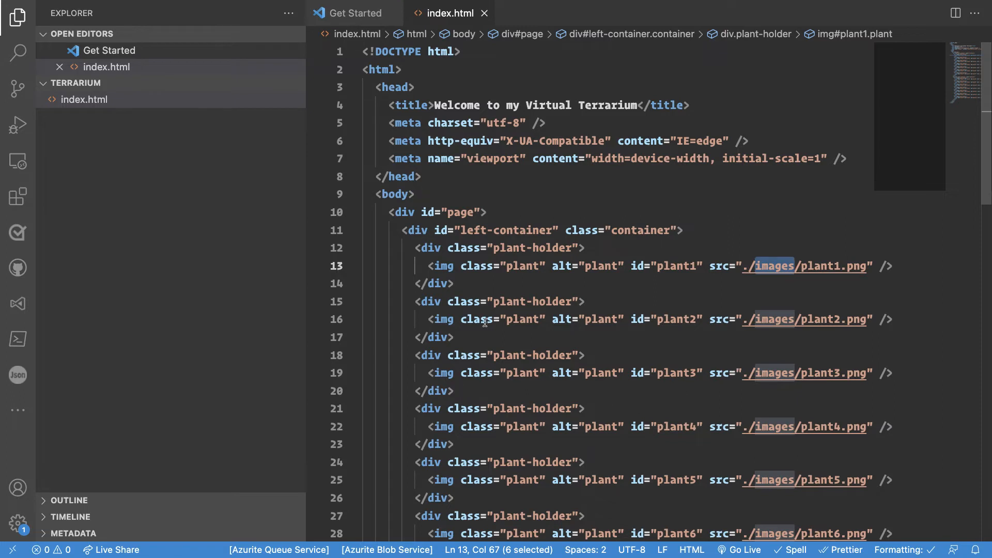
Add an <h1>My Terrarium</h1> heading at the top of the body and save
{"action": "left_click", "coordinate": [431, 195]}
{"action": "key", "text": "Return"}
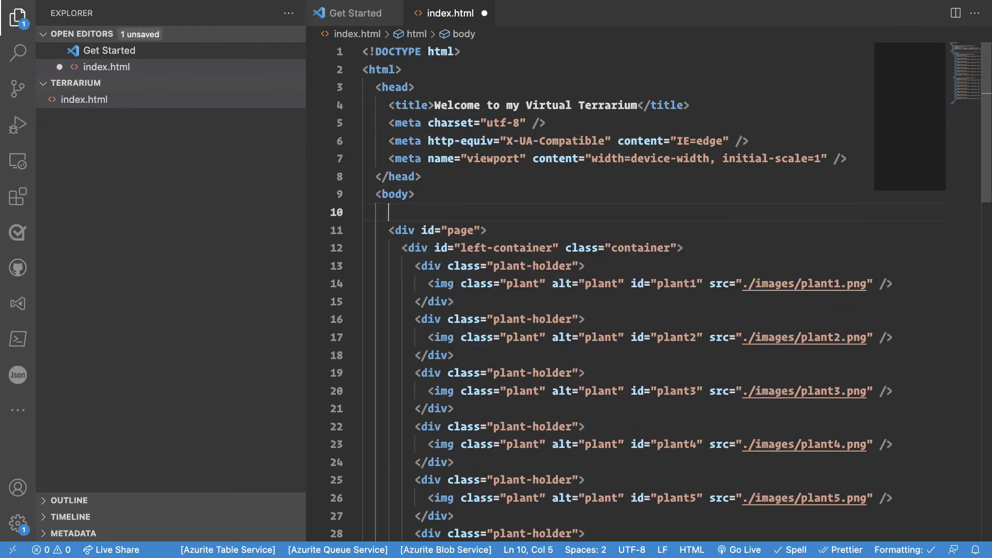
{"action": "type", "text": "<h1>My Terrarium</h1>"}
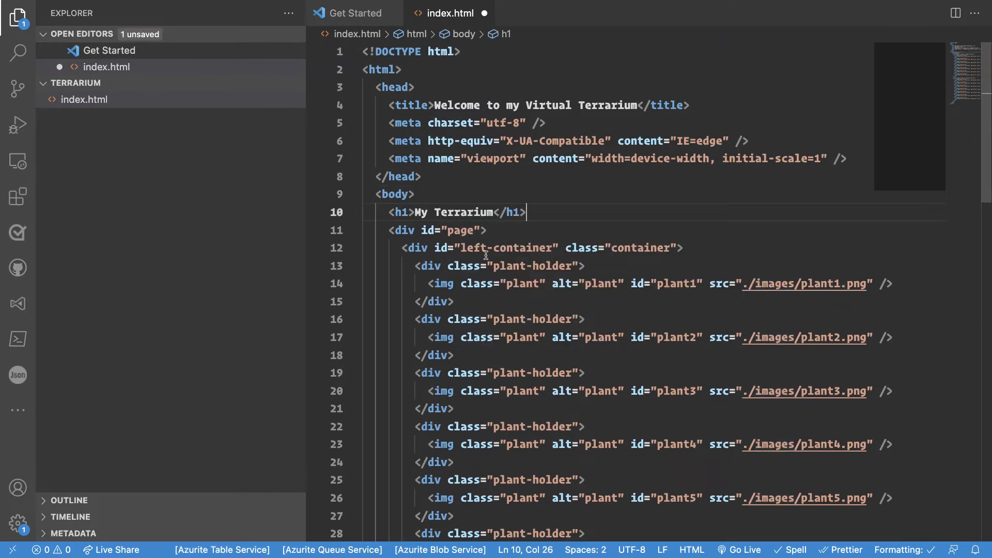
{"action": "left_click", "coordinate": [500, 247]}
{"action": "left_click", "coordinate": [513, 295]}
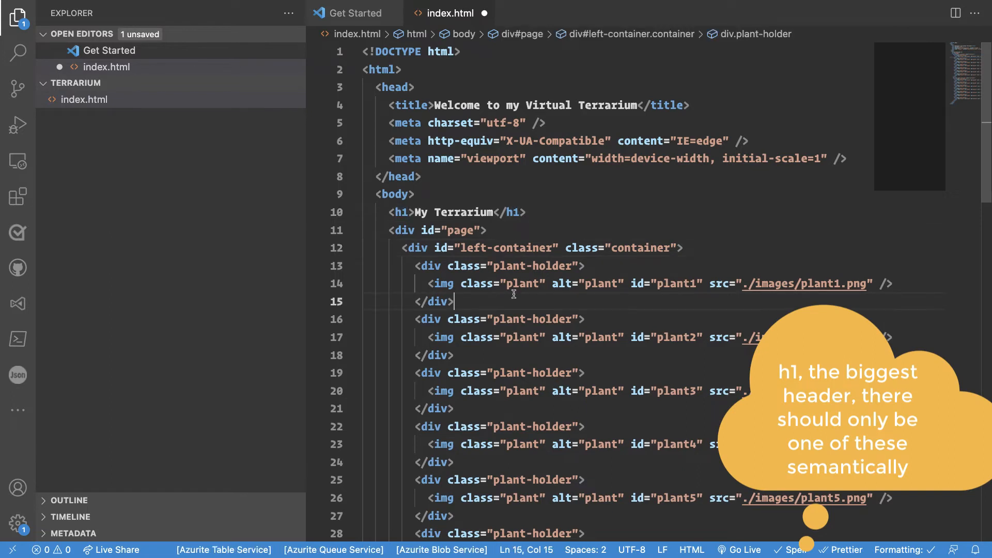
{"action": "key", "text": "ctrl+s"}
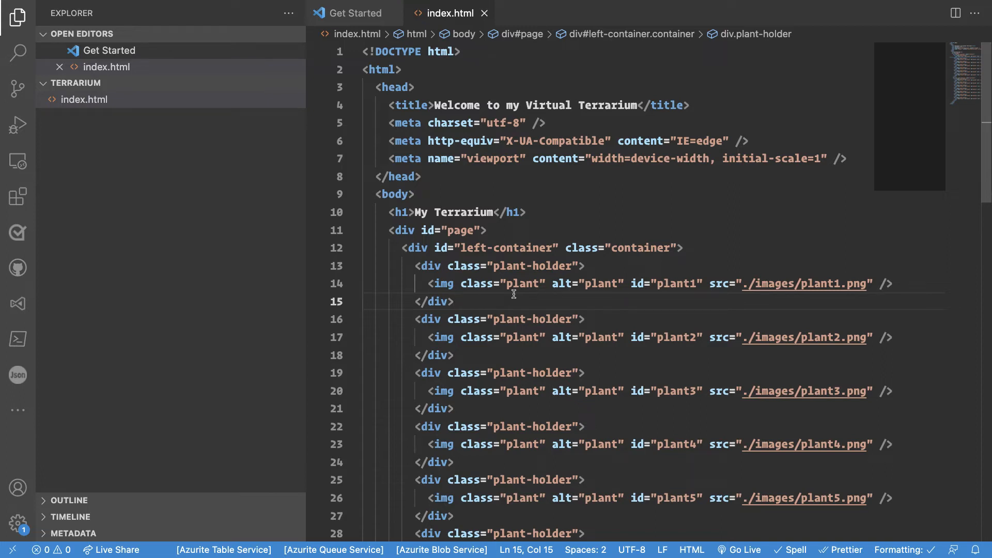
Select the whole My Terrarium heading line to point it out
{"action": "double_click", "coordinate": [398, 212]}
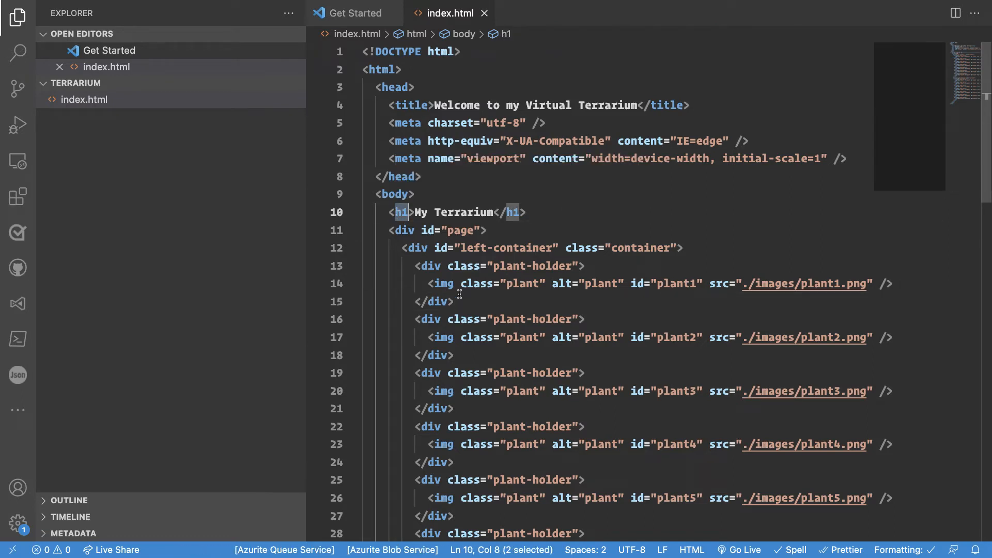
{"action": "left_click", "coordinate": [606, 284]}
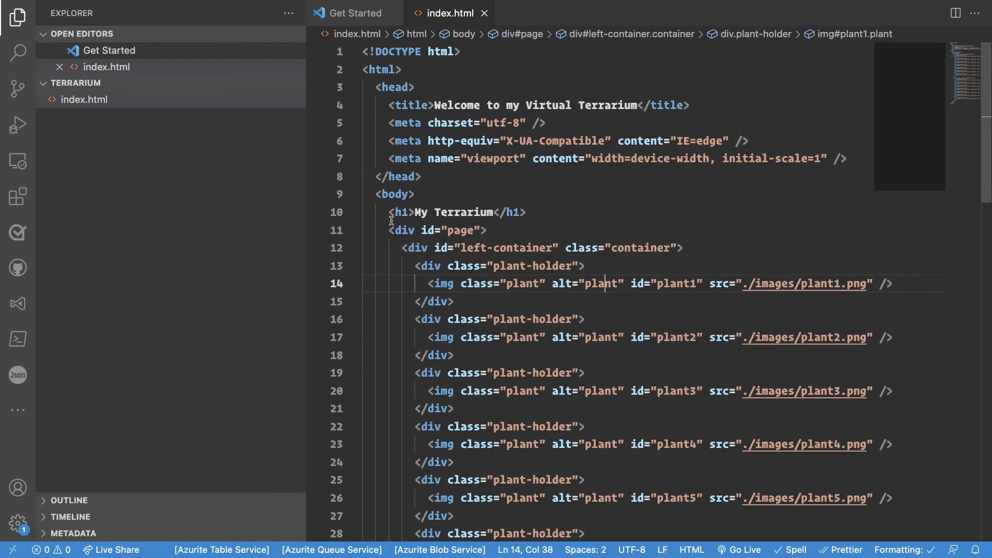
{"action": "left_click_drag", "start_coordinate": [389, 212], "coordinate": [527, 212]}
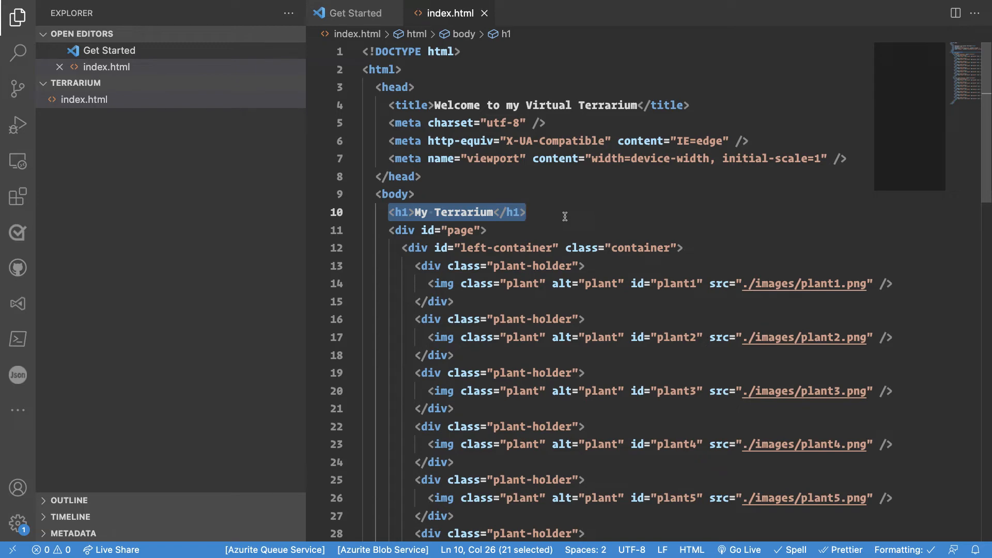
Point out the heading, the terrarium block and the enclosing page div in the body
{"action": "left_click", "coordinate": [532, 252]}
{"action": "left_click_drag", "start_coordinate": [526, 214], "coordinate": [390, 212]}
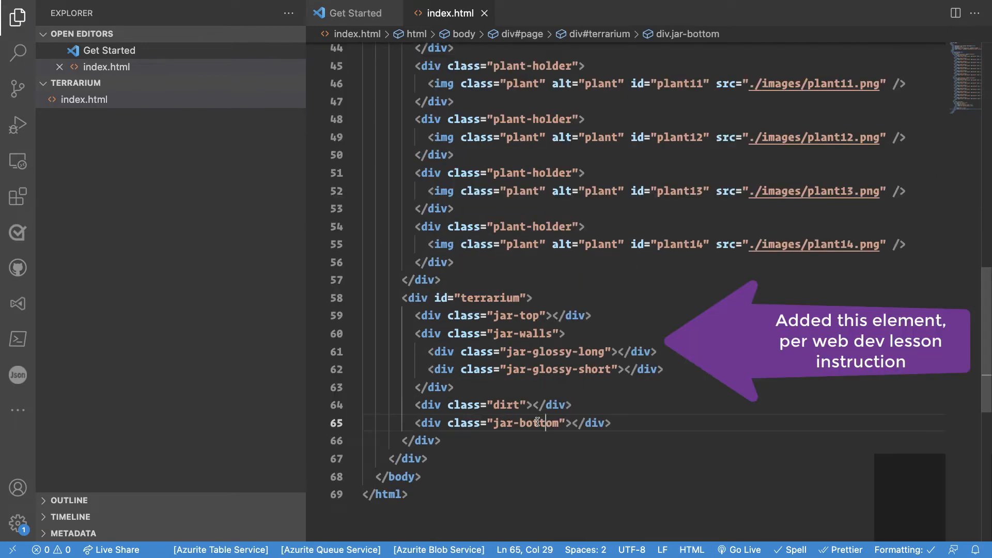
{"action": "left_click_drag", "start_coordinate": [402, 298], "coordinate": [454, 438]}
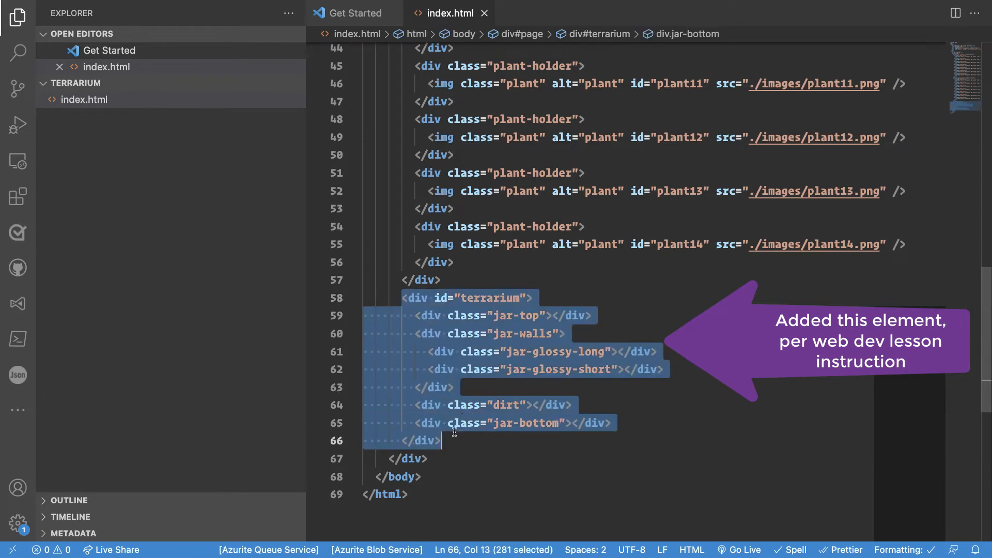
{"action": "double_click", "coordinate": [411, 458]}
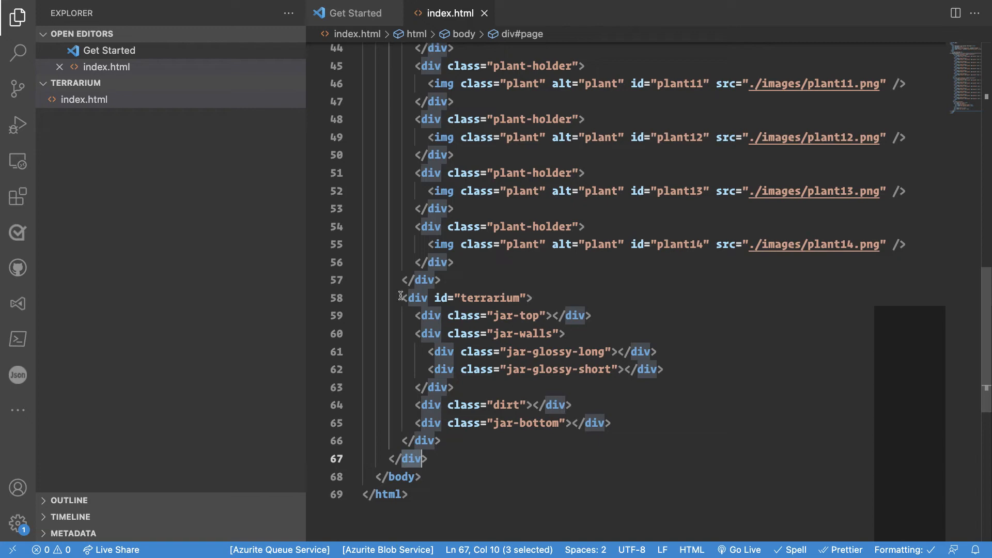
{"action": "scroll", "coordinate": [401, 297], "scroll_direction": "up", "scroll_amount": 15}
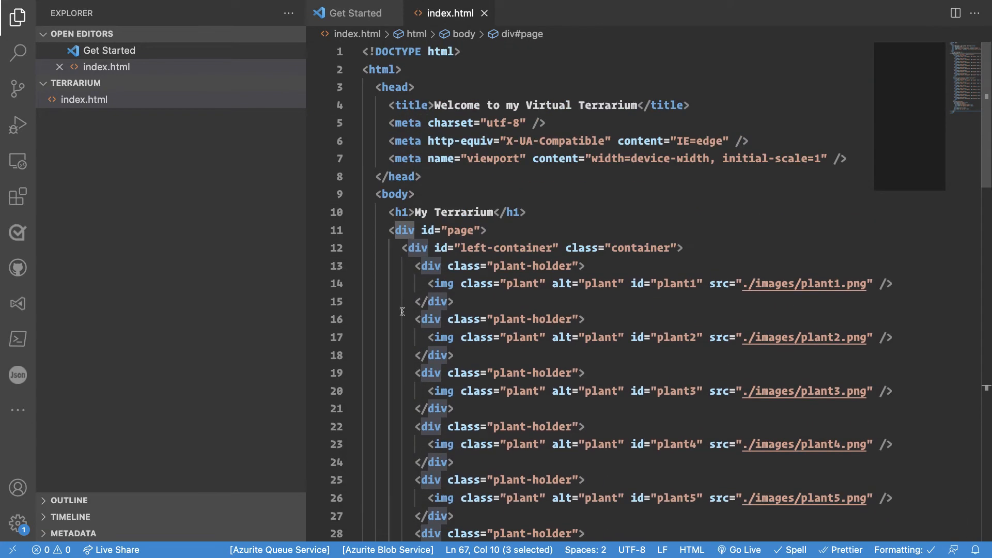
{"action": "left_click", "coordinate": [389, 230]}
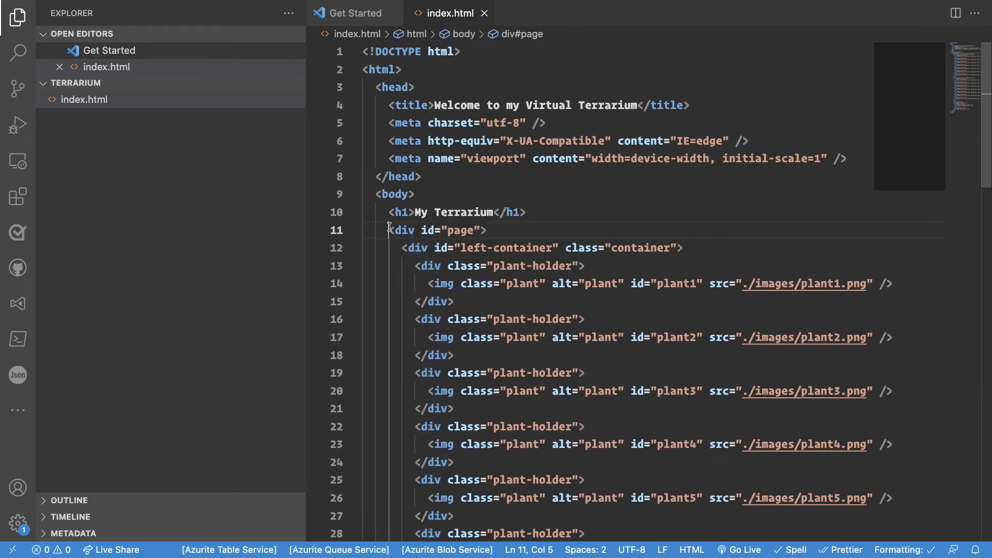
{"action": "left_click_drag", "start_coordinate": [389, 230], "coordinate": [486, 230]}
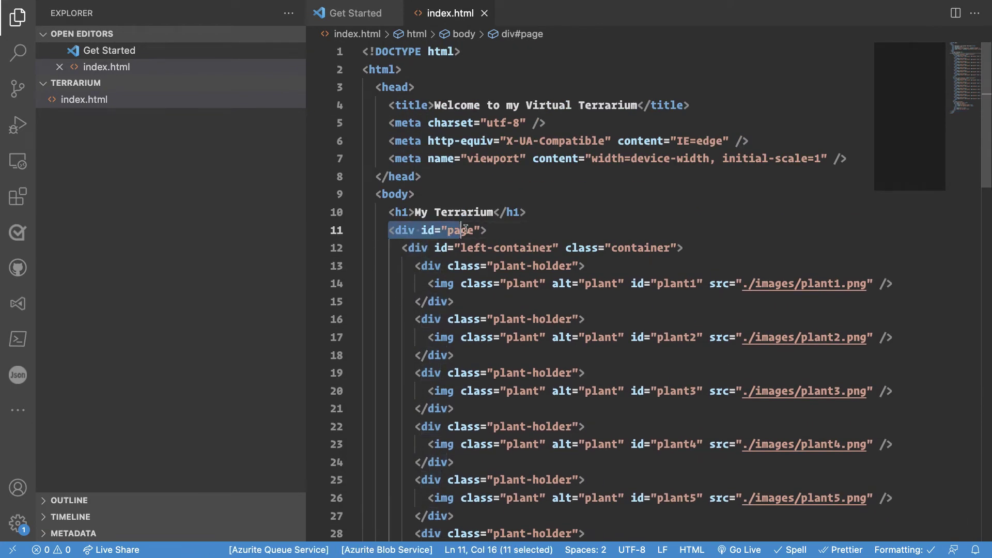
Collapse the left-container, right-container and terrarium blocks, then expand the terrarium jar parts again
{"action": "left_click", "coordinate": [354, 248]}
{"action": "left_click", "coordinate": [354, 284]}
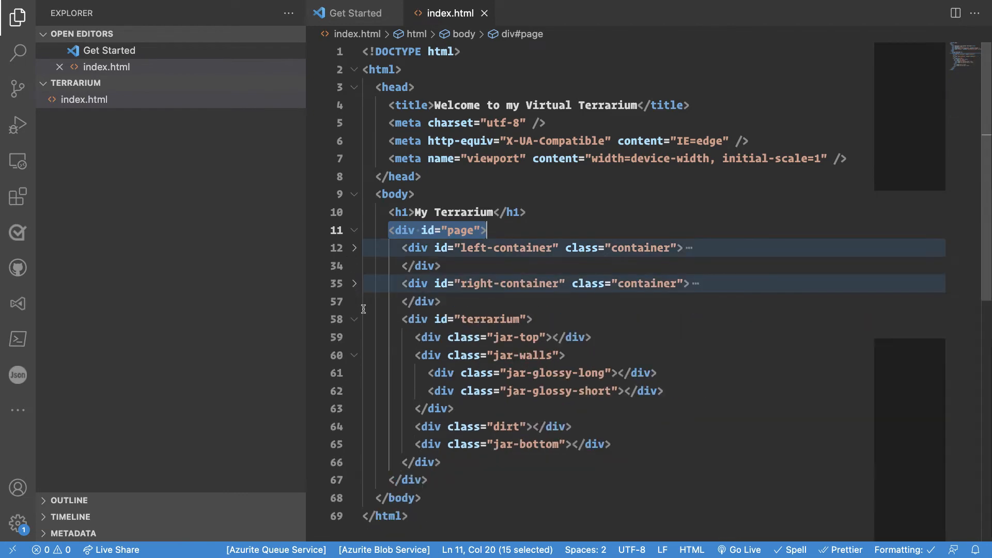
{"action": "left_click", "coordinate": [354, 319]}
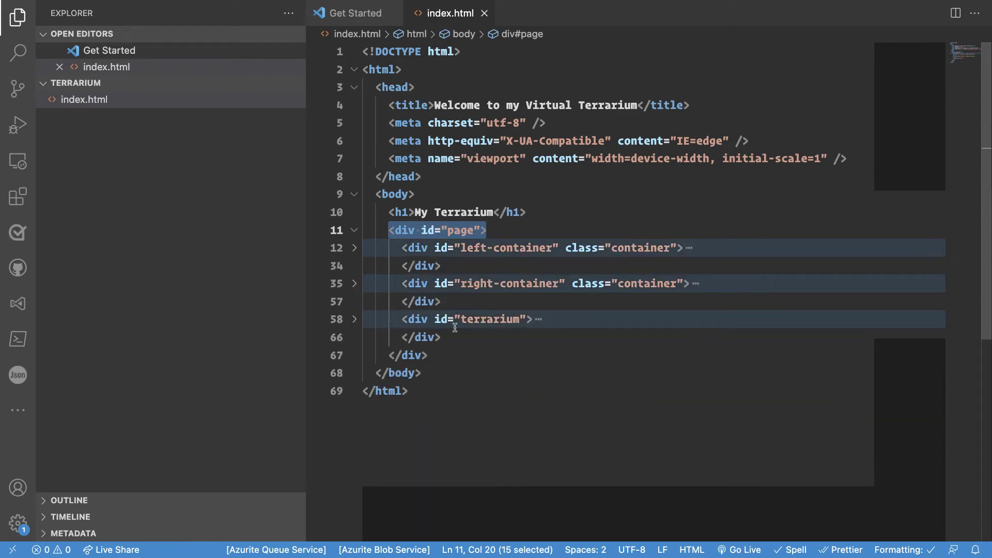
{"action": "left_click", "coordinate": [507, 248]}
{"action": "left_click", "coordinate": [494, 283]}
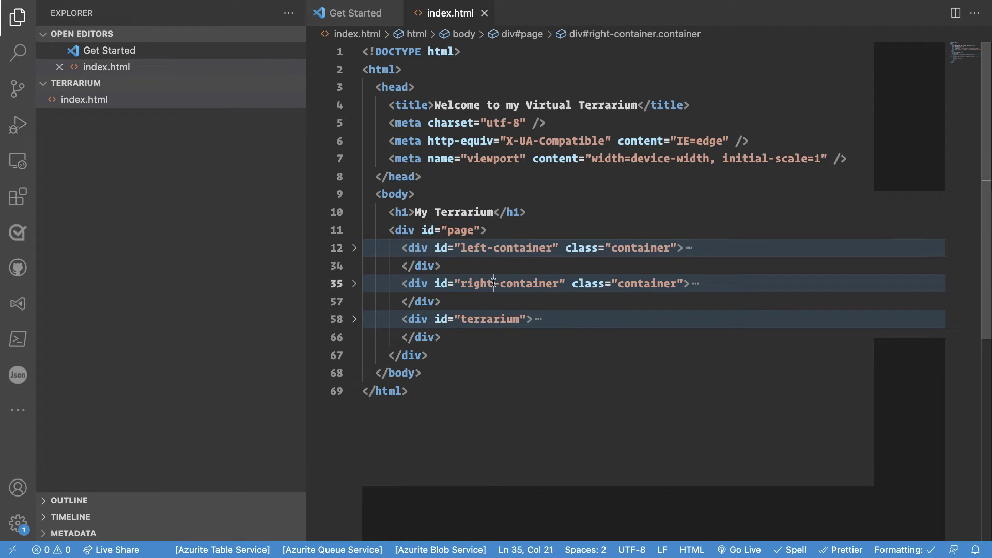
{"action": "left_click", "coordinate": [474, 320]}
{"action": "left_click", "coordinate": [354, 320]}
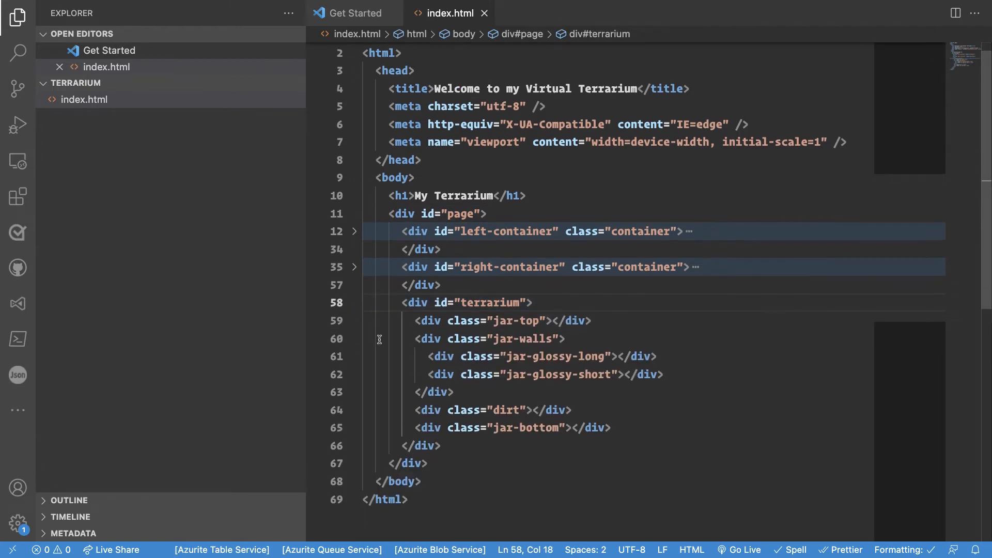
{"action": "scroll", "coordinate": [378, 339], "scroll_direction": "down", "scroll_amount": 2}
{"action": "left_click", "coordinate": [552, 401]}
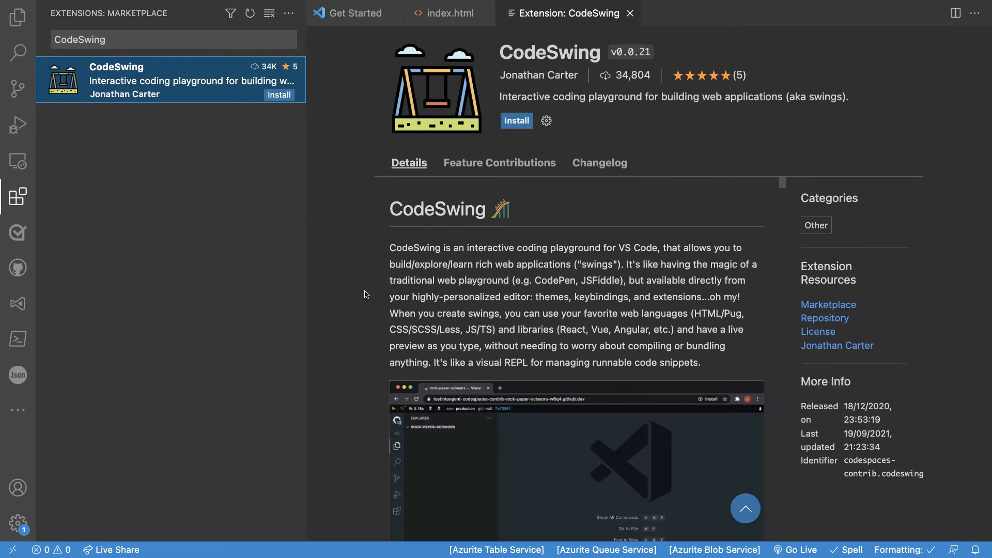
{"action": "scroll", "coordinate": [379, 312], "scroll_direction": "down", "scroll_amount": 2}
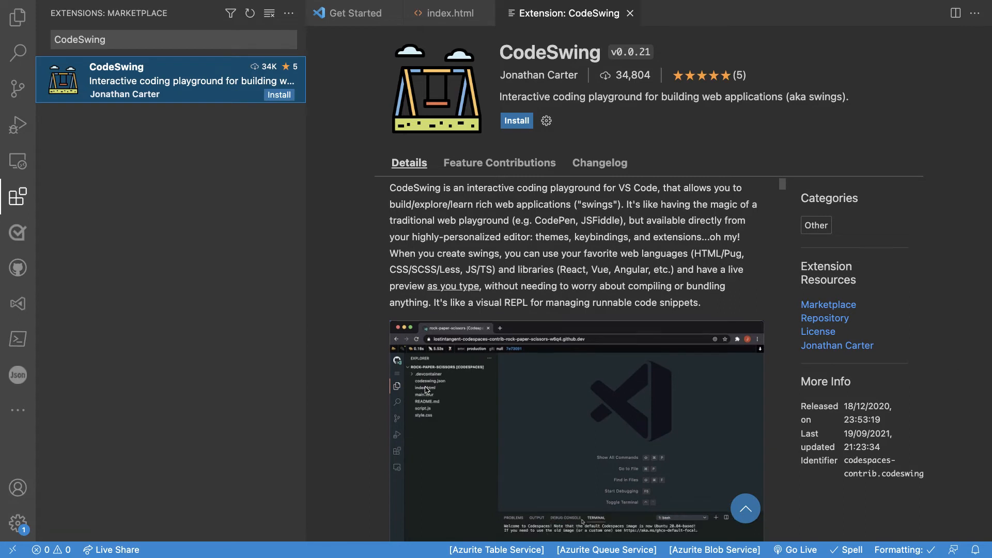
{"action": "scroll", "coordinate": [425, 390], "scroll_direction": "down", "scroll_amount": 3}
{"action": "scroll", "coordinate": [425, 389], "scroll_direction": "down", "scroll_amount": 1}
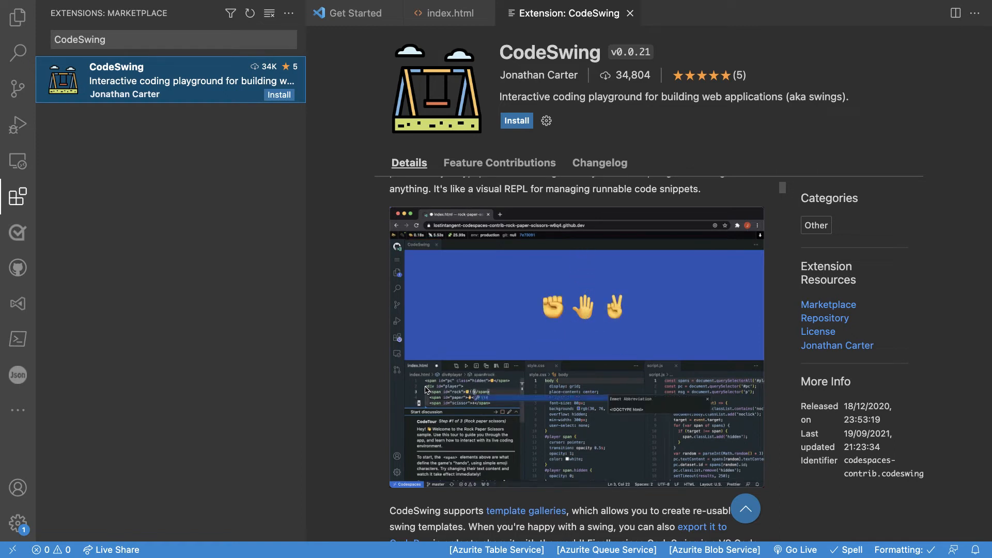
{"action": "scroll", "coordinate": [426, 390], "scroll_direction": "down", "scroll_amount": 2}
{"action": "scroll", "coordinate": [425, 390], "scroll_direction": "down", "scroll_amount": 2}
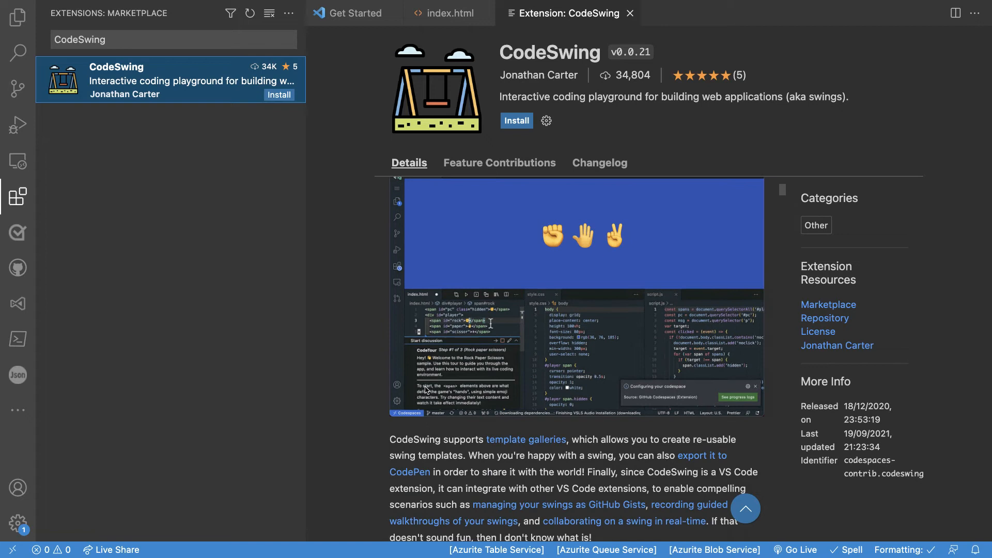
{"action": "scroll", "coordinate": [425, 390], "scroll_direction": "down", "scroll_amount": 1}
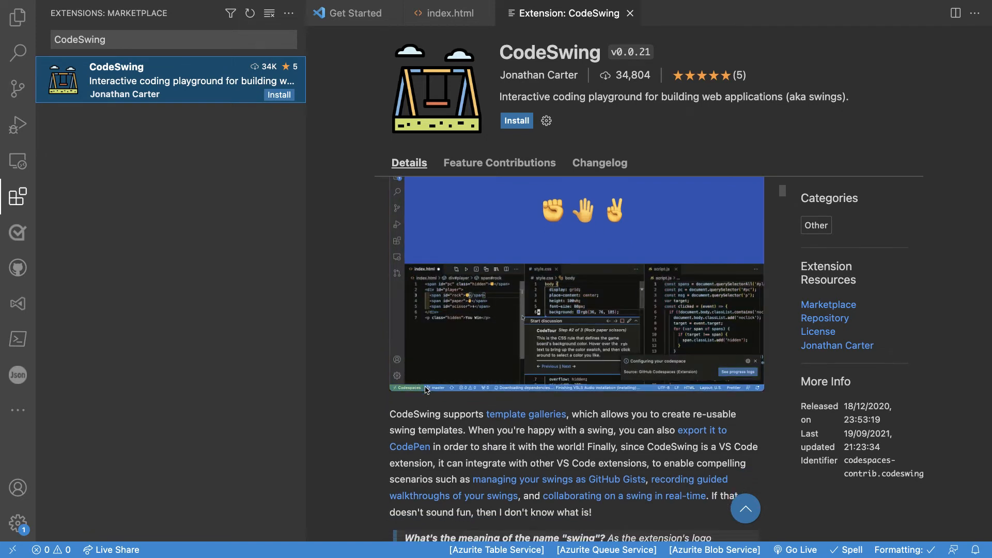
{"action": "scroll", "coordinate": [425, 389], "scroll_direction": "down", "scroll_amount": 5}
{"action": "scroll", "coordinate": [425, 390], "scroll_direction": "down", "scroll_amount": 4}
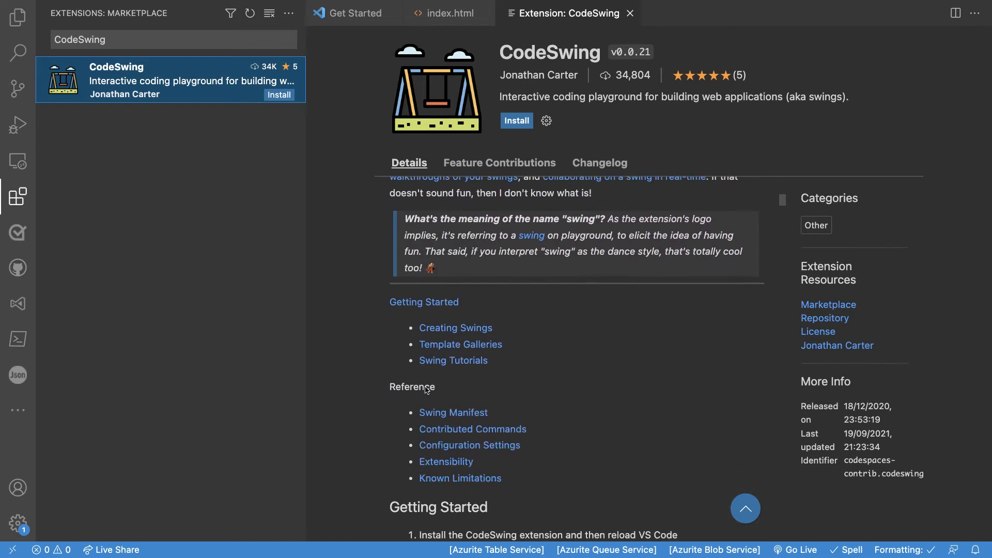
{"action": "scroll", "coordinate": [426, 390], "scroll_direction": "down", "scroll_amount": 2}
{"action": "scroll", "coordinate": [425, 390], "scroll_direction": "down", "scroll_amount": 3}
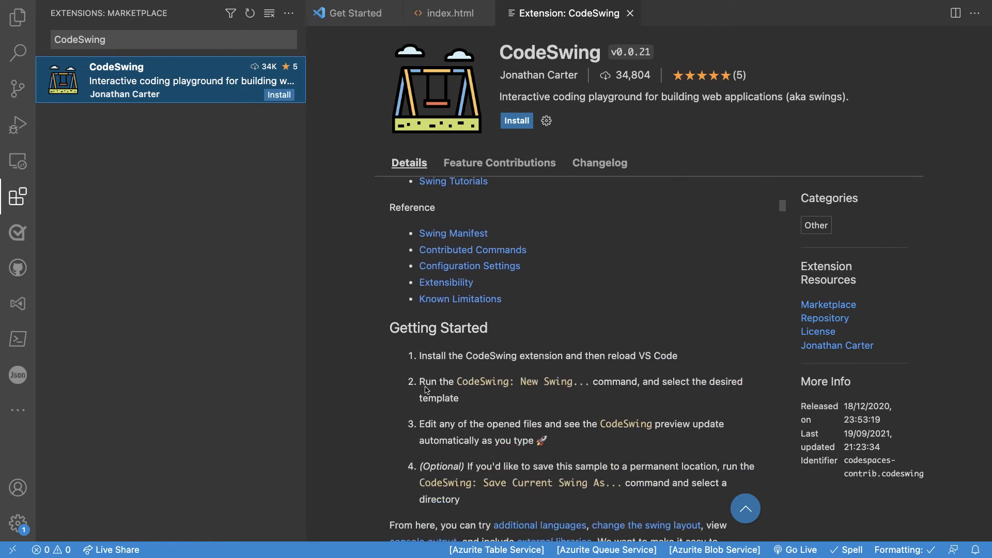
Install the CodeSwing extension from its marketplace page
{"action": "left_click", "coordinate": [279, 95]}
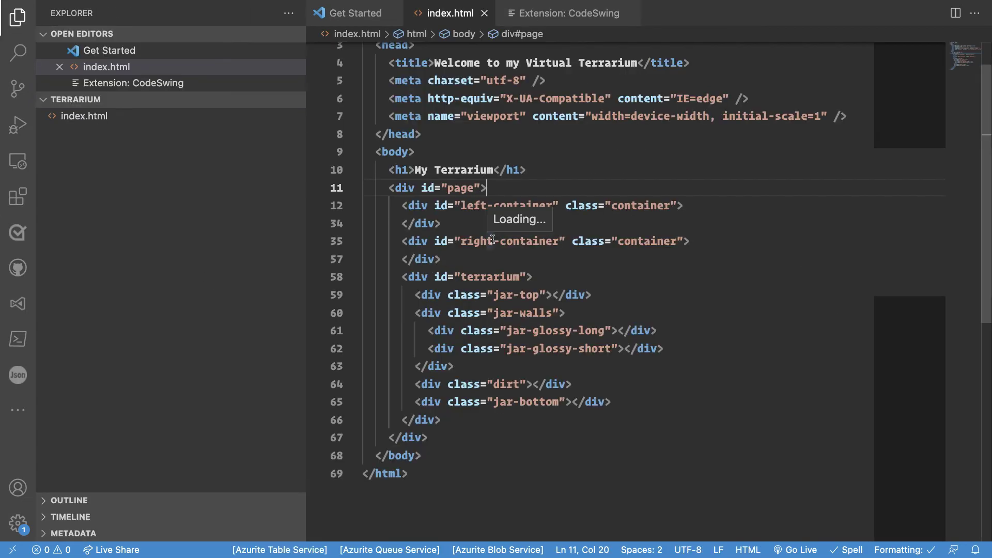
Run the CodeSwing command from the command palette to preview index.html beside the code
{"action": "key", "text": "super+shift+p"}
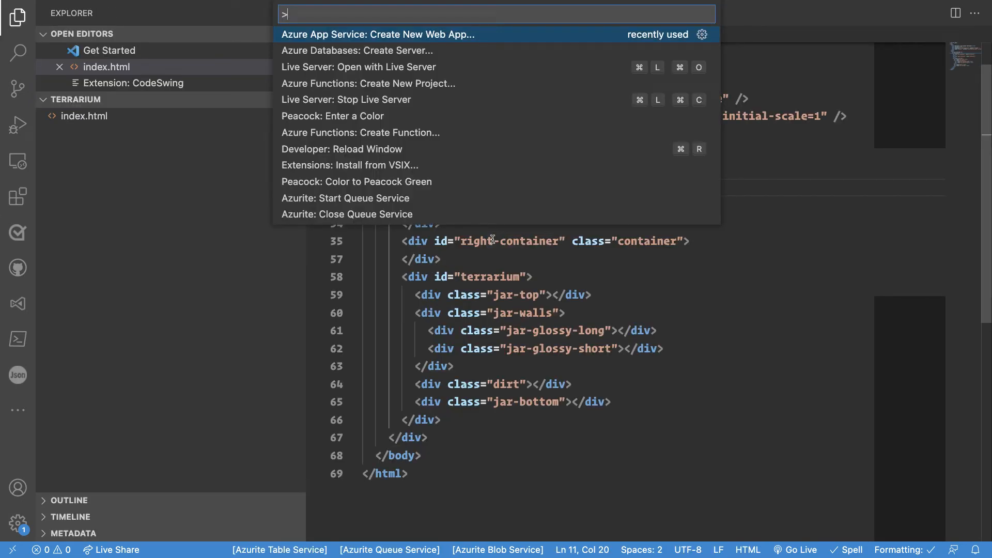
{"action": "type", "text": "CodeS"}
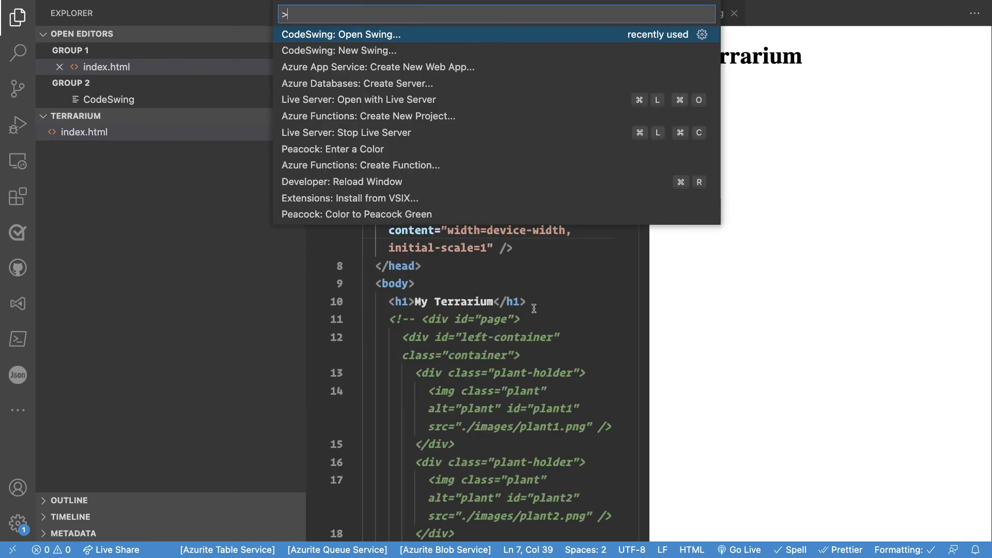
{"action": "key", "text": "Escape"}
{"action": "left_click", "coordinate": [523, 267]}
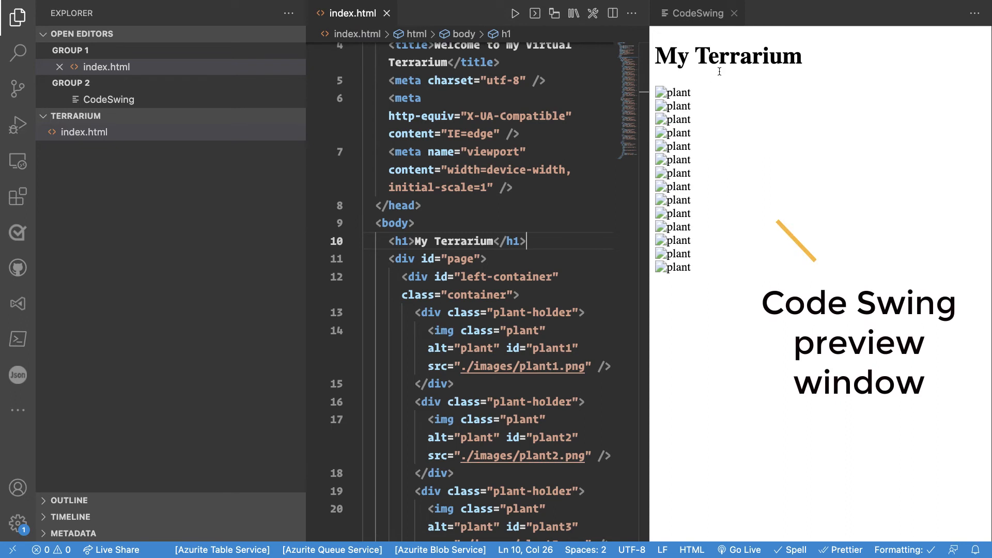
Inspect the preview heading and the images/plant1 path in the first image tag
{"action": "double_click", "coordinate": [737, 57]}
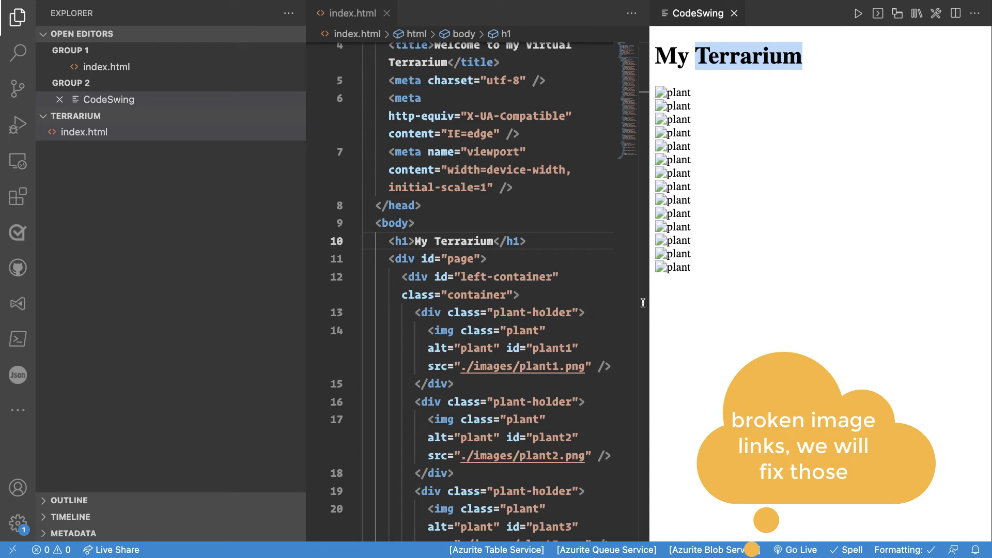
{"action": "scroll", "coordinate": [574, 382], "scroll_direction": "down", "scroll_amount": 3}
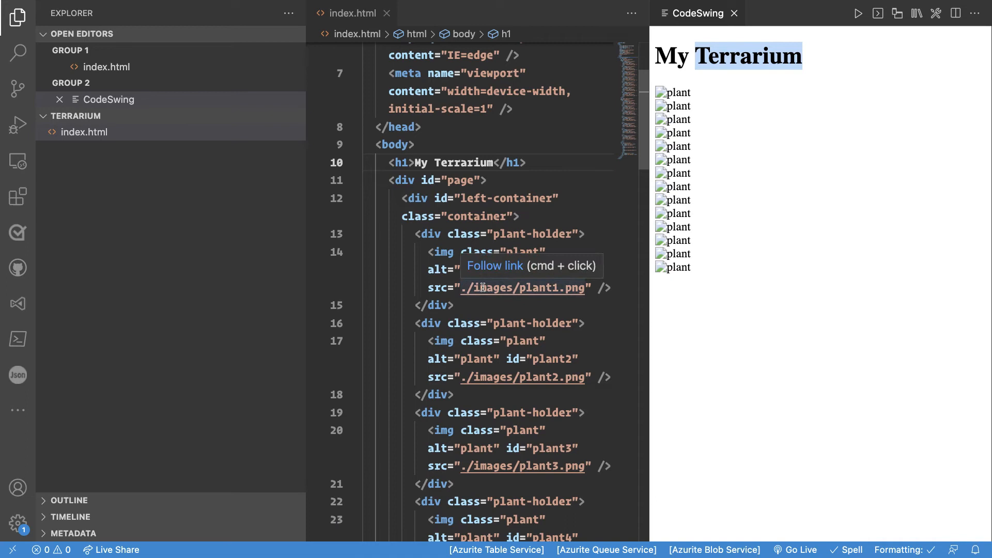
{"action": "left_click", "coordinate": [486, 288]}
{"action": "double_click", "coordinate": [487, 288]}
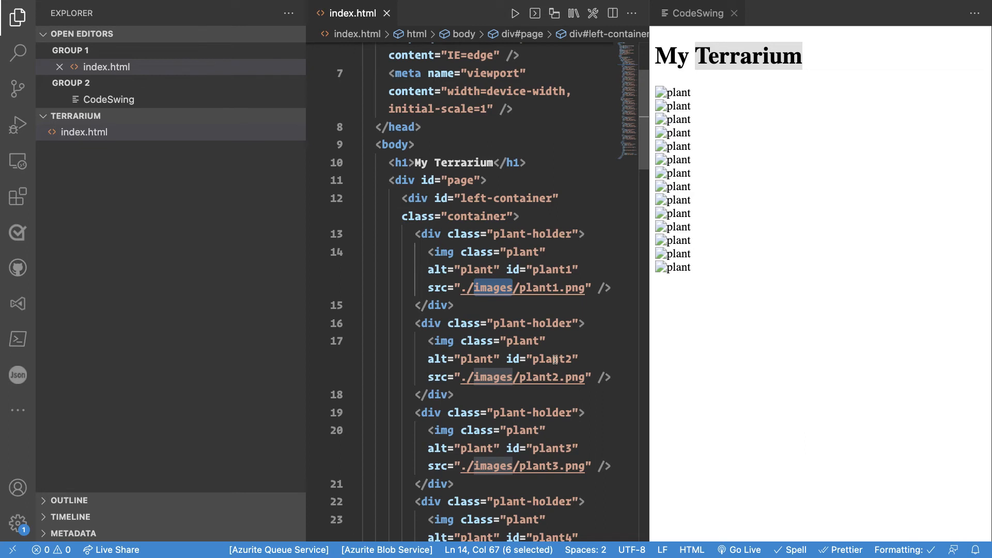
{"action": "double_click", "coordinate": [540, 289]}
{"action": "scroll", "coordinate": [550, 401], "scroll_direction": "down", "scroll_amount": 3}
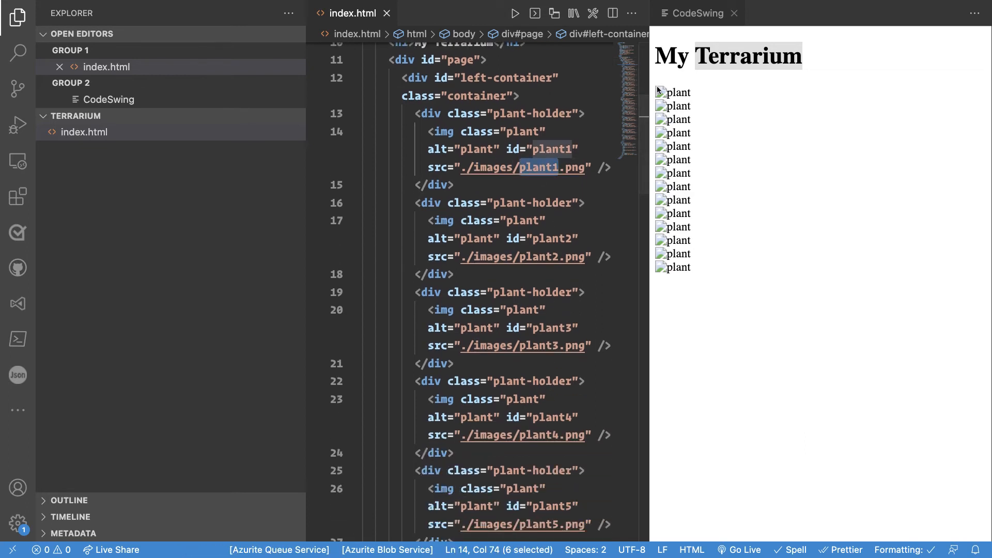
Start a new folder in the Explorer, then cancel it and return to the code
{"action": "mouse_move", "coordinate": [171, 115]}
{"action": "left_click", "coordinate": [260, 116]}
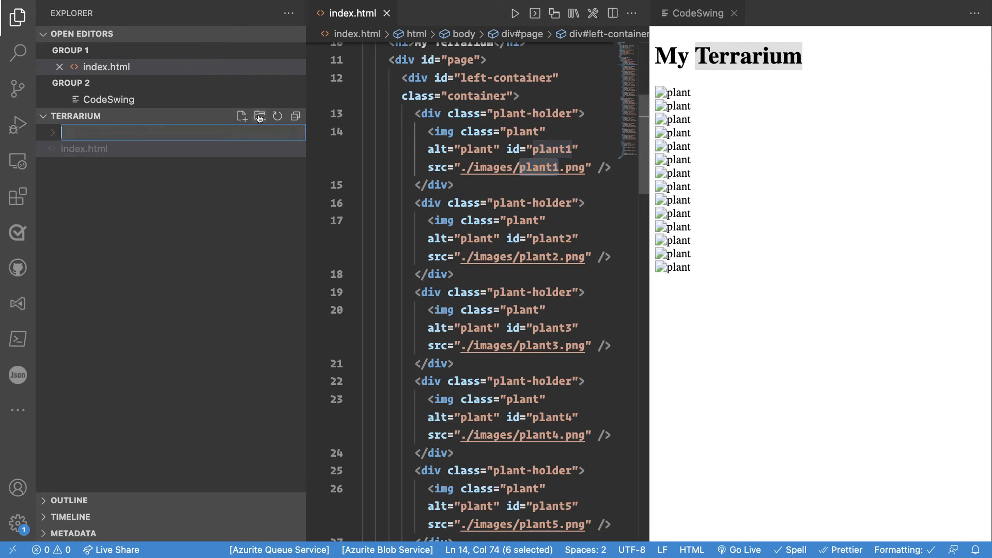
{"action": "left_click", "coordinate": [227, 217]}
{"action": "left_click", "coordinate": [544, 333]}
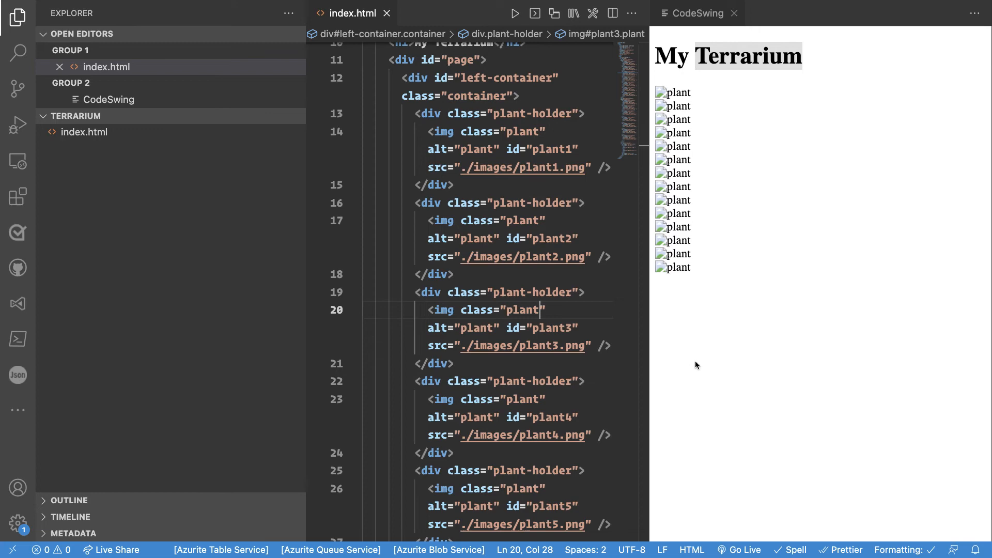
{"action": "scroll", "coordinate": [534, 346], "scroll_direction": "up", "scroll_amount": 10}
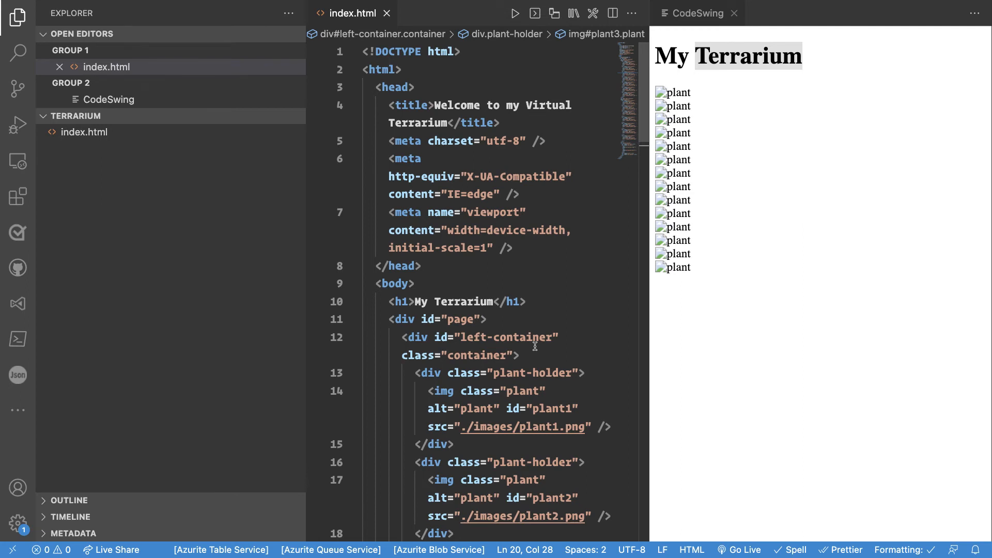
{"action": "scroll", "coordinate": [534, 346], "scroll_direction": "down", "scroll_amount": 4}
{"action": "scroll", "coordinate": [535, 346], "scroll_direction": "down", "scroll_amount": 4}
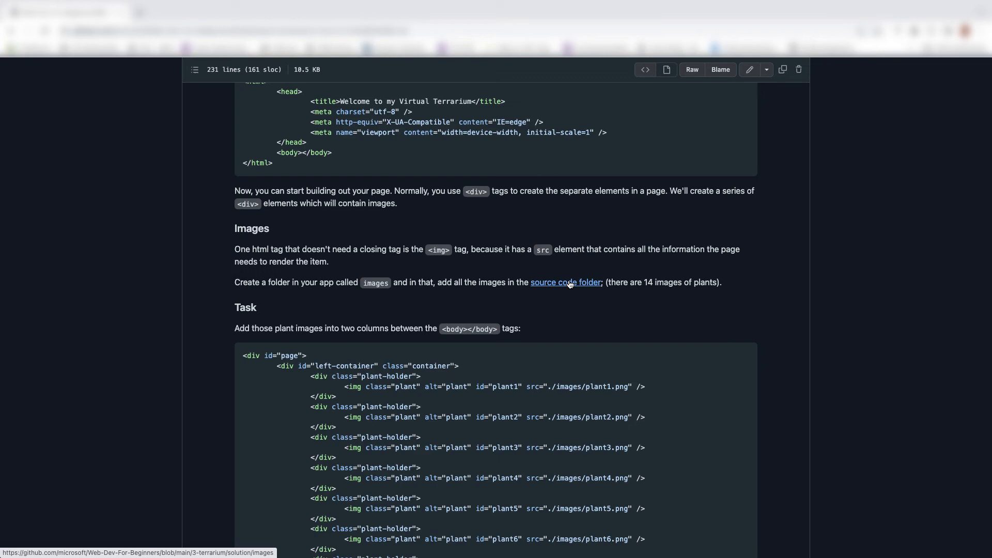
Open the solution's images folder on GitHub and download plant1.png
{"action": "left_click", "coordinate": [571, 283]}
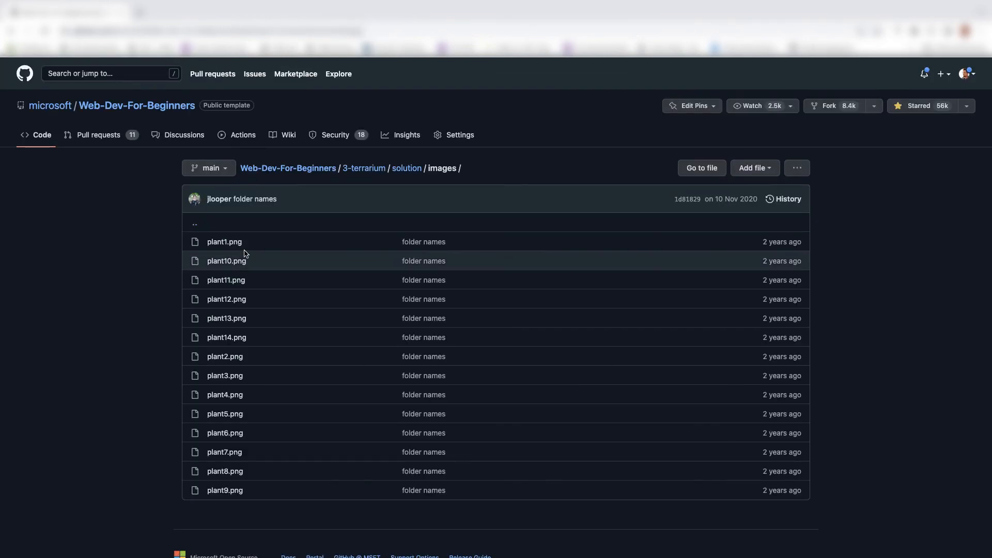
{"action": "left_click", "coordinate": [224, 241]}
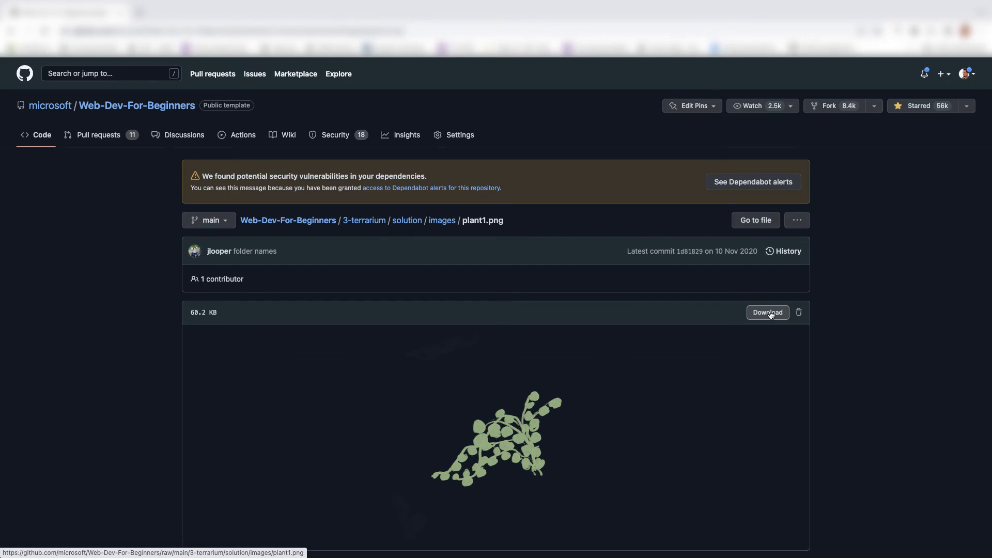
{"action": "left_click", "coordinate": [768, 312]}
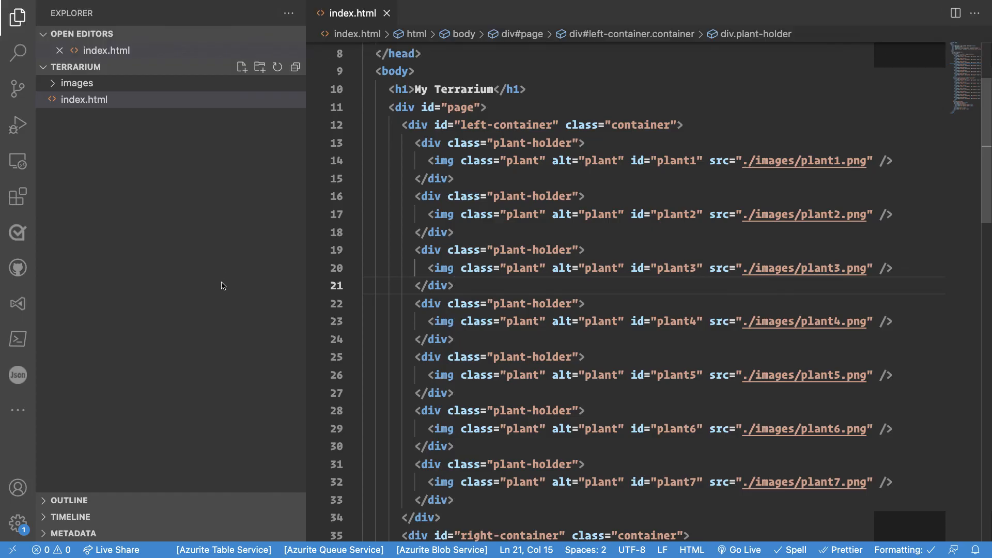
Expand the local images folder to see the plant files, then return to index.html
{"action": "left_click", "coordinate": [54, 84]}
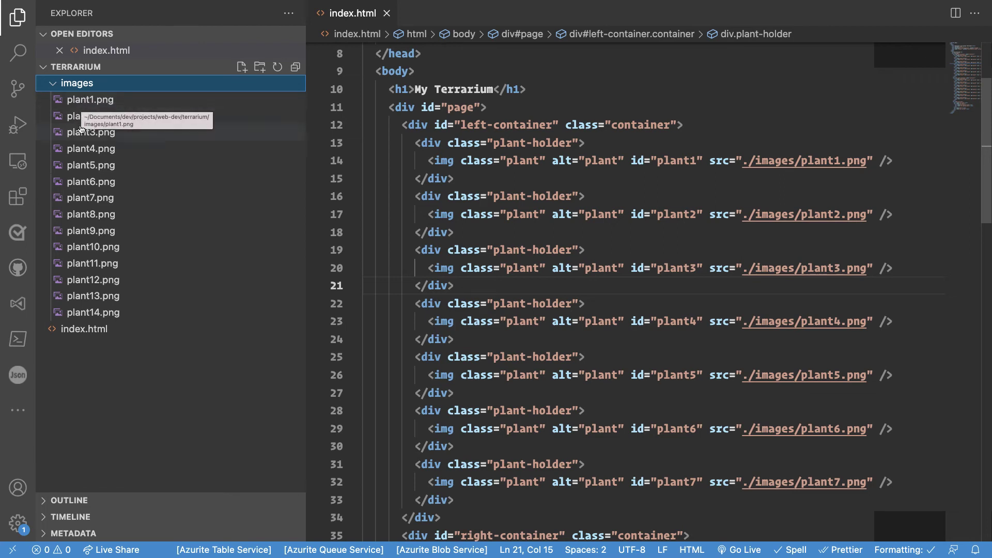
{"action": "left_click", "coordinate": [85, 329]}
{"action": "left_click", "coordinate": [456, 254]}
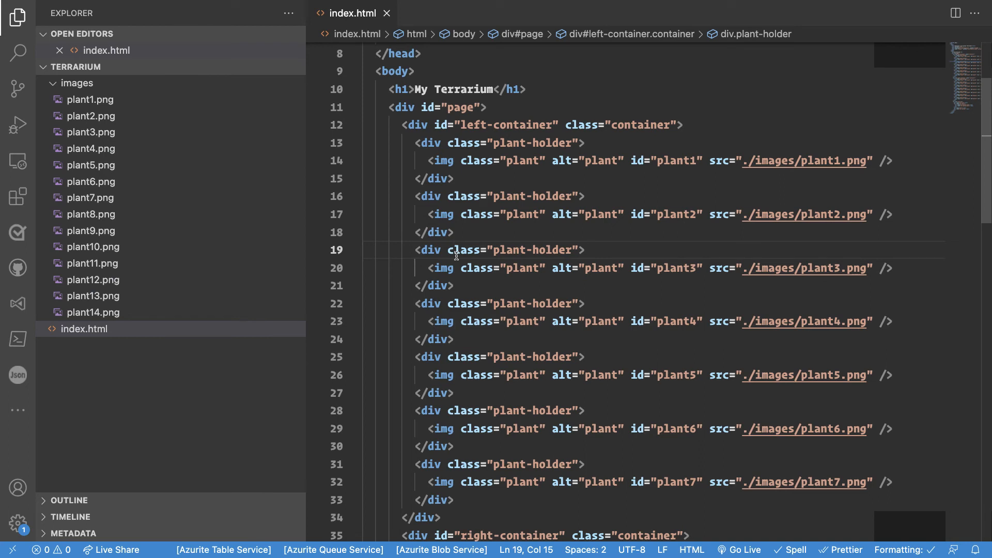
Run 'CodeSwing: Open Swing...' and open the terrarium folder as the preview
{"action": "key", "text": "ctrl+shift+p"}
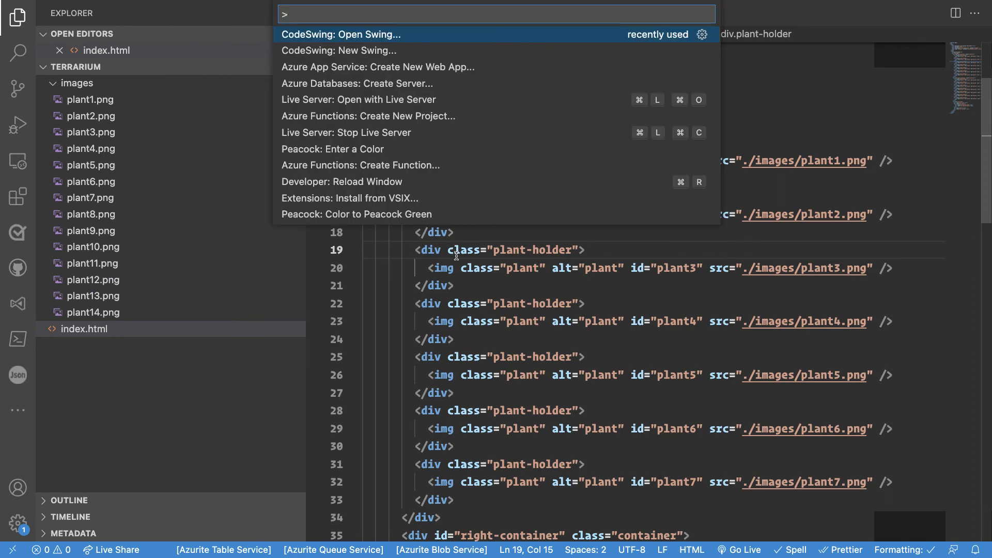
{"action": "key", "text": "Return"}
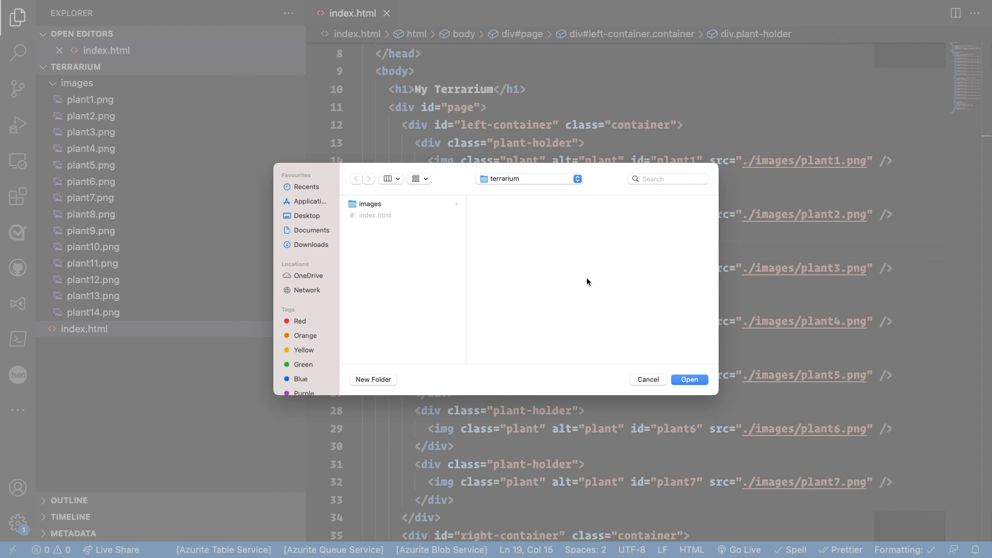
{"action": "left_click", "coordinate": [687, 381]}
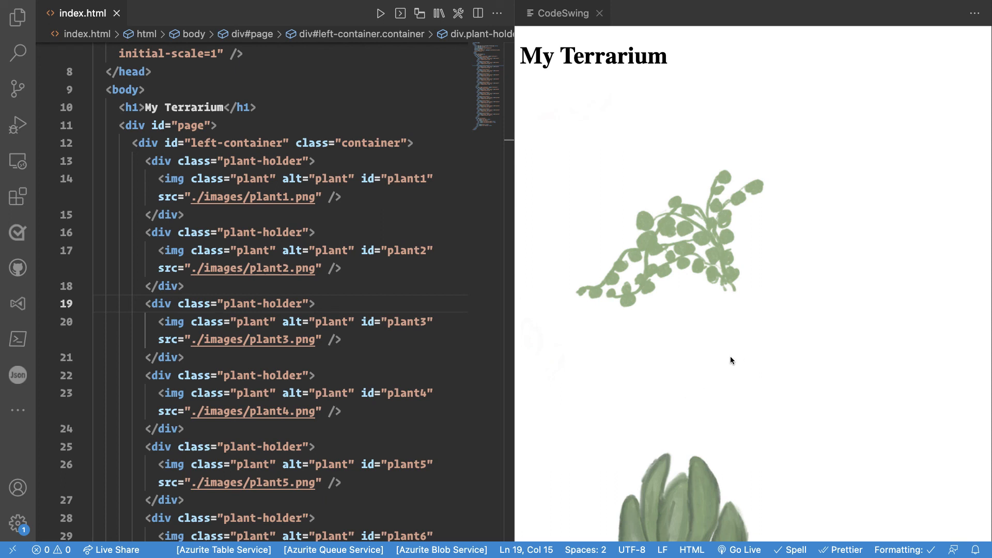
{"action": "scroll", "coordinate": [730, 355], "scroll_direction": "down", "scroll_amount": 2}
{"action": "scroll", "coordinate": [730, 354], "scroll_direction": "up", "scroll_amount": 2}
{"action": "scroll", "coordinate": [730, 354], "scroll_direction": "down", "scroll_amount": 3}
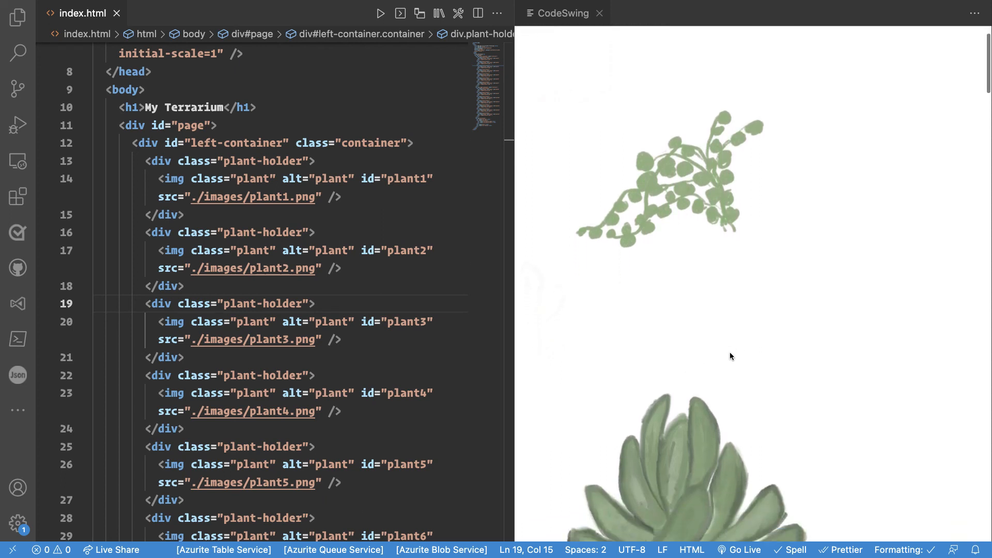
{"action": "scroll", "coordinate": [728, 352], "scroll_direction": "down", "scroll_amount": 4}
{"action": "scroll", "coordinate": [729, 351], "scroll_direction": "down", "scroll_amount": 4}
{"action": "scroll", "coordinate": [729, 351], "scroll_direction": "down", "scroll_amount": 4}
{"action": "scroll", "coordinate": [729, 352], "scroll_direction": "down", "scroll_amount": 3}
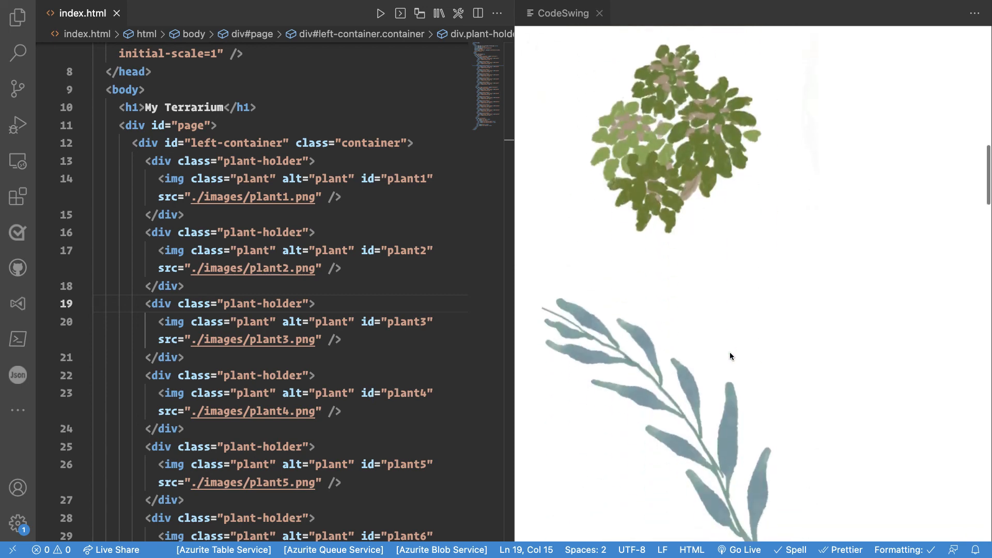
{"action": "scroll", "coordinate": [729, 353], "scroll_direction": "down", "scroll_amount": 4}
{"action": "scroll", "coordinate": [730, 352], "scroll_direction": "down", "scroll_amount": 4}
{"action": "scroll", "coordinate": [729, 352], "scroll_direction": "down", "scroll_amount": 4}
{"action": "scroll", "coordinate": [729, 352], "scroll_direction": "down", "scroll_amount": 4}
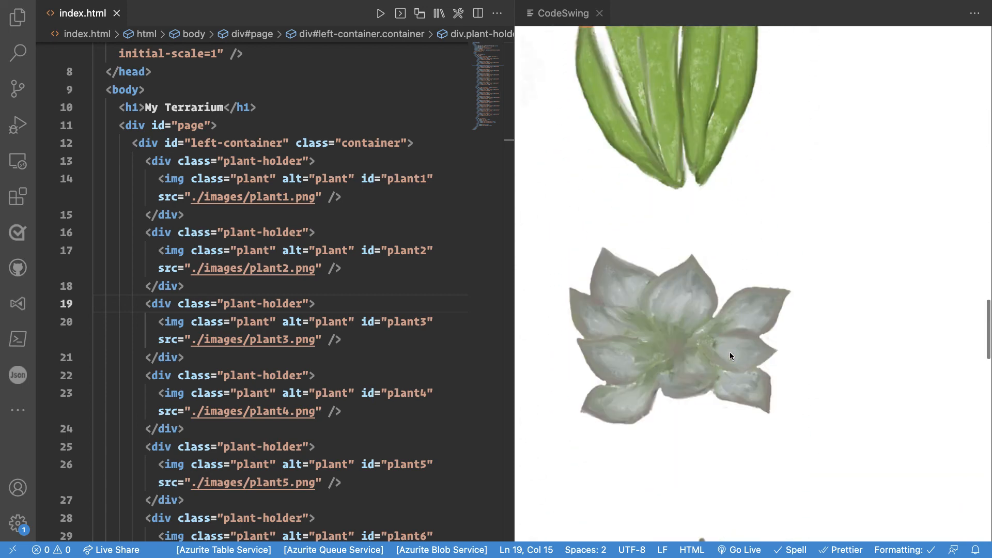
{"action": "scroll", "coordinate": [729, 352], "scroll_direction": "down", "scroll_amount": 4}
{"action": "scroll", "coordinate": [729, 352], "scroll_direction": "down", "scroll_amount": 4}
{"action": "scroll", "coordinate": [730, 352], "scroll_direction": "down", "scroll_amount": 4}
{"action": "scroll", "coordinate": [729, 352], "scroll_direction": "down", "scroll_amount": 4}
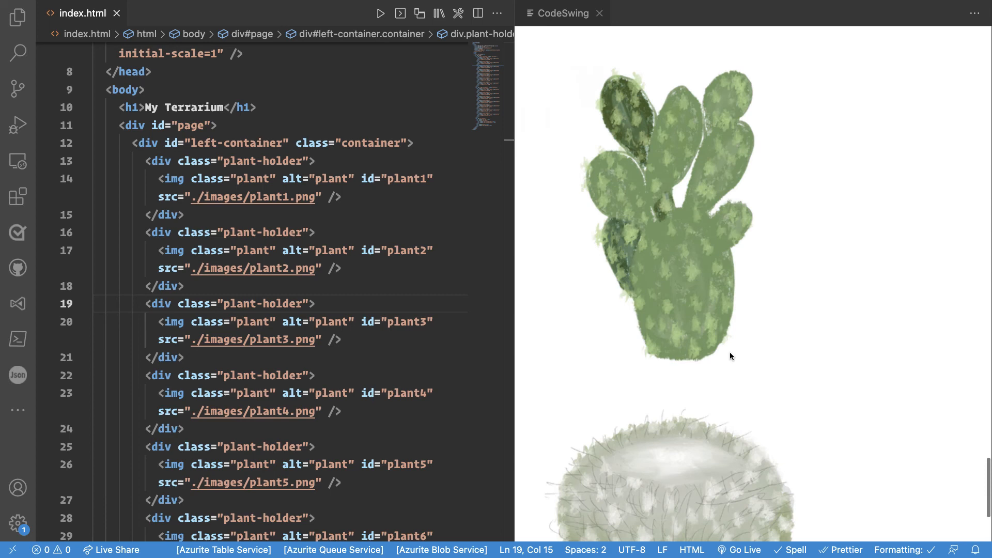
Show the Explorer file list to confirm plant1.png through plant14.png beside the preview
{"action": "left_click", "coordinate": [18, 18]}
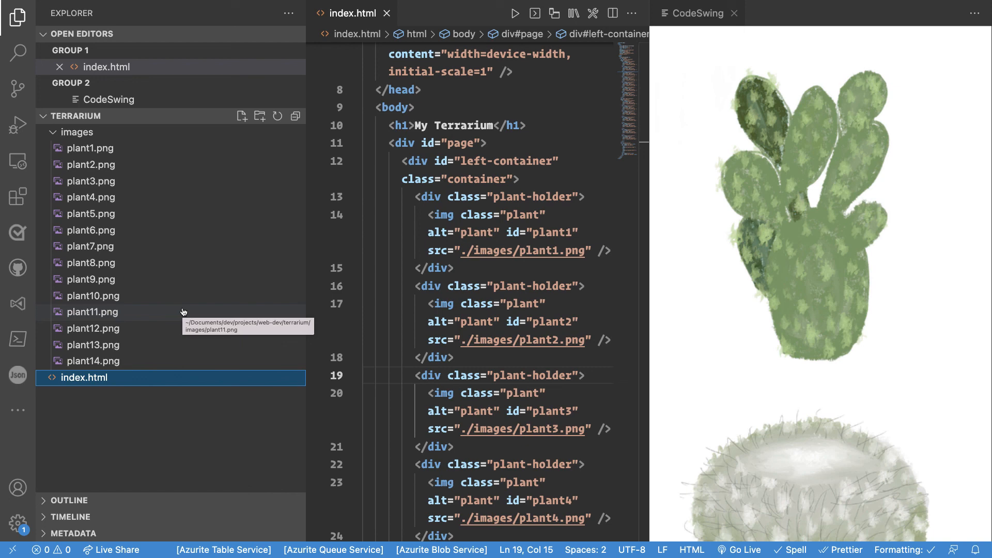
{"action": "scroll", "coordinate": [798, 390], "scroll_direction": "down", "scroll_amount": 8}
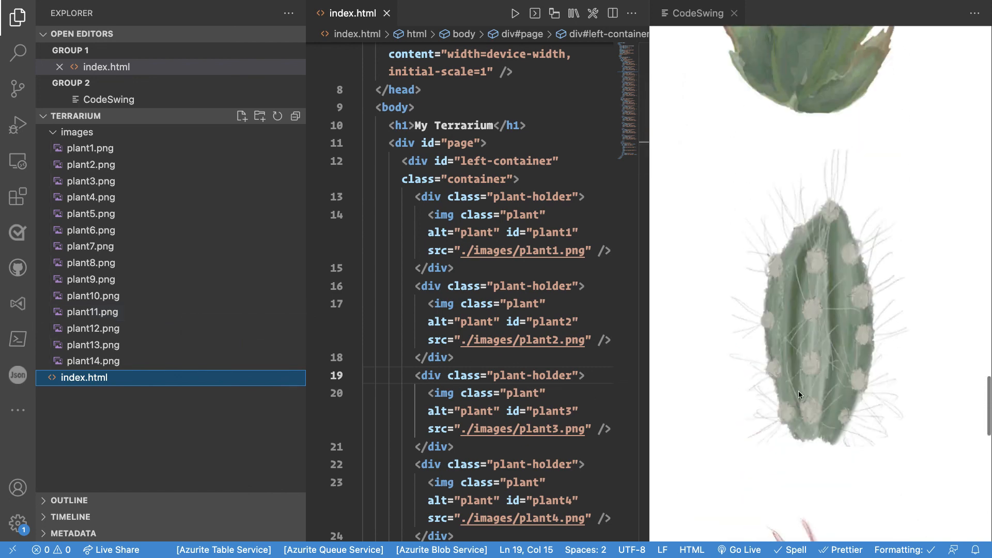
{"action": "scroll", "coordinate": [798, 390], "scroll_direction": "down", "scroll_amount": 5}
{"action": "scroll", "coordinate": [798, 391], "scroll_direction": "up", "scroll_amount": 15}
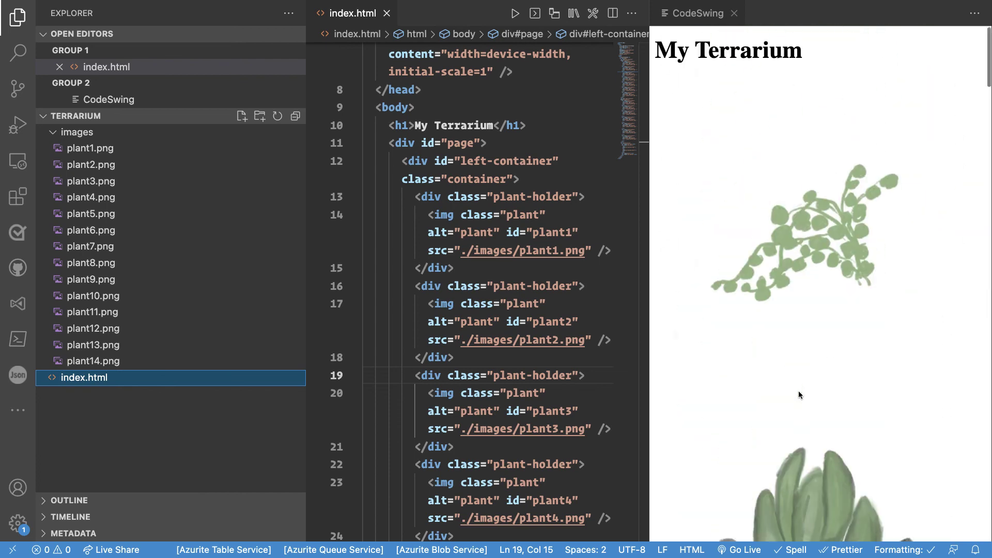
{"action": "scroll", "coordinate": [798, 391], "scroll_direction": "down", "scroll_amount": 10}
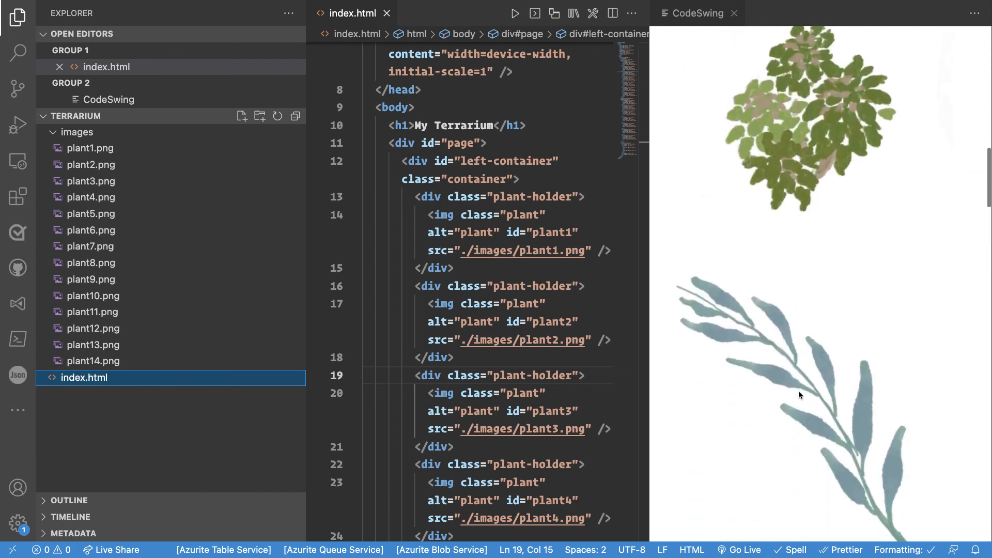
{"action": "scroll", "coordinate": [799, 391], "scroll_direction": "down", "scroll_amount": 5}
{"action": "scroll", "coordinate": [798, 391], "scroll_direction": "down", "scroll_amount": 5}
{"action": "scroll", "coordinate": [798, 391], "scroll_direction": "down", "scroll_amount": 4}
{"action": "scroll", "coordinate": [798, 390], "scroll_direction": "down", "scroll_amount": 2}
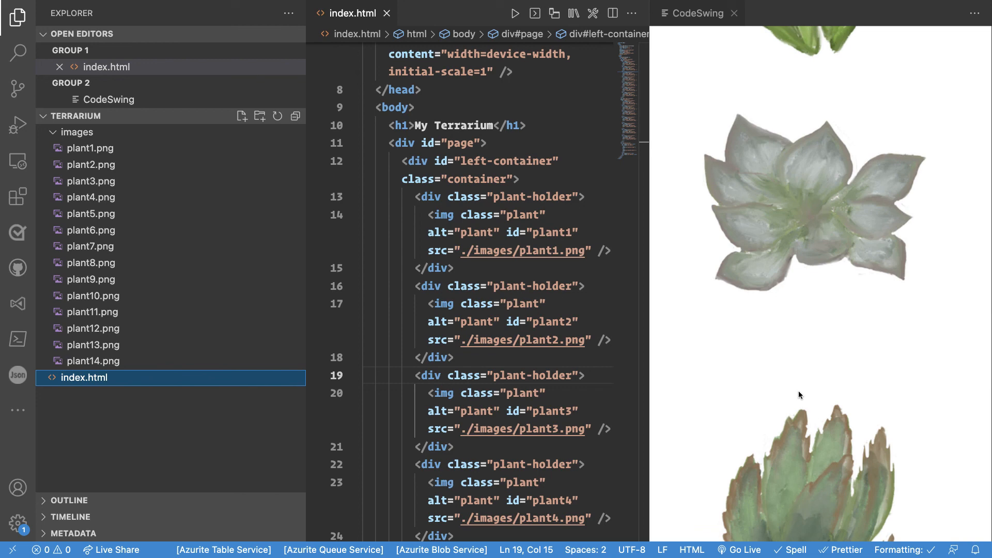
{"action": "scroll", "coordinate": [798, 391], "scroll_direction": "down", "scroll_amount": 5}
{"action": "scroll", "coordinate": [799, 391], "scroll_direction": "down", "scroll_amount": 4}
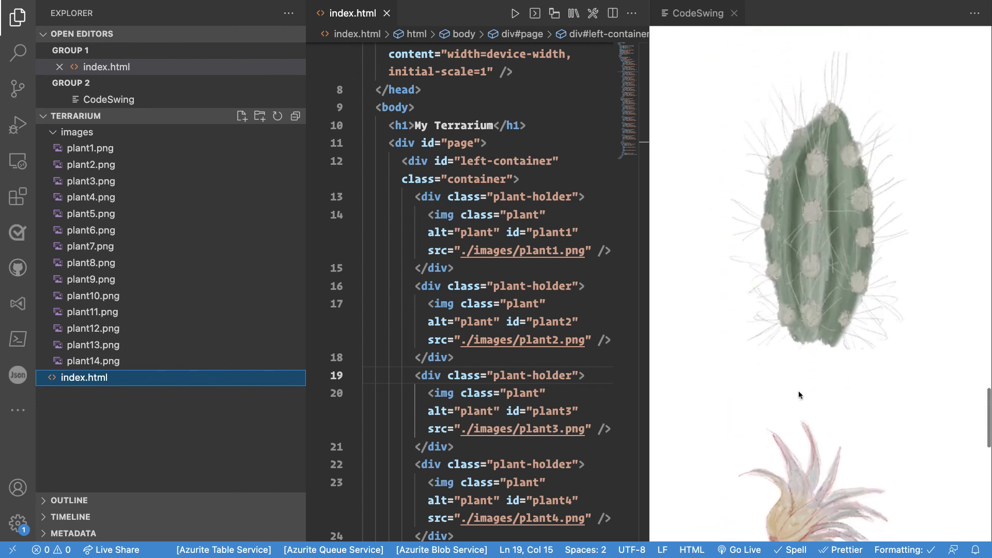
{"action": "scroll", "coordinate": [798, 391], "scroll_direction": "down", "scroll_amount": 5}
{"action": "scroll", "coordinate": [798, 390], "scroll_direction": "down", "scroll_amount": 5}
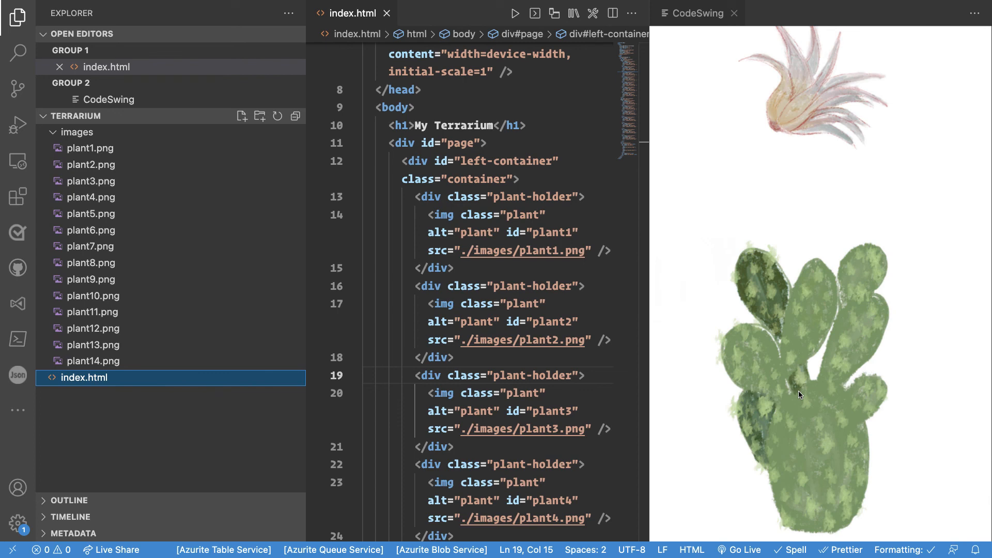
{"action": "scroll", "coordinate": [799, 391], "scroll_direction": "down", "scroll_amount": 2}
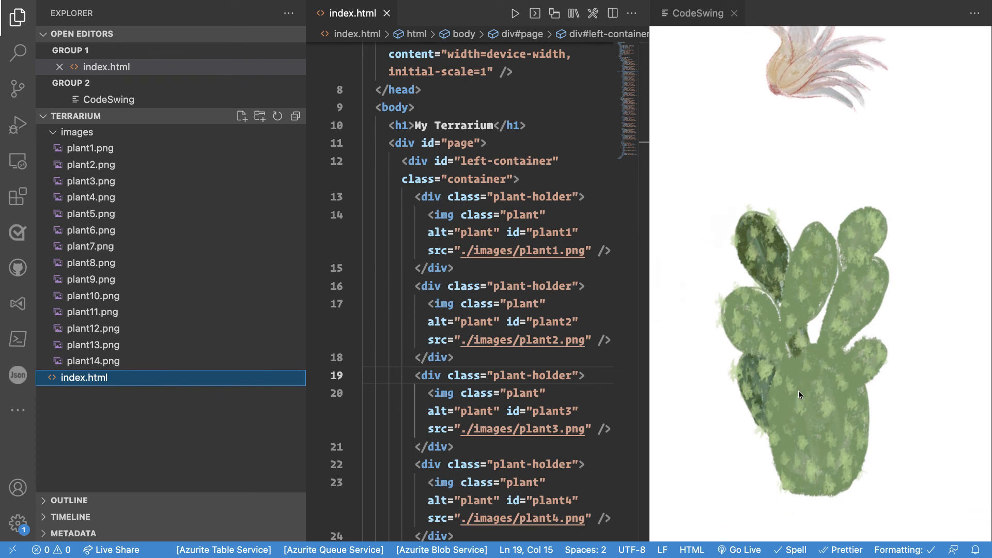